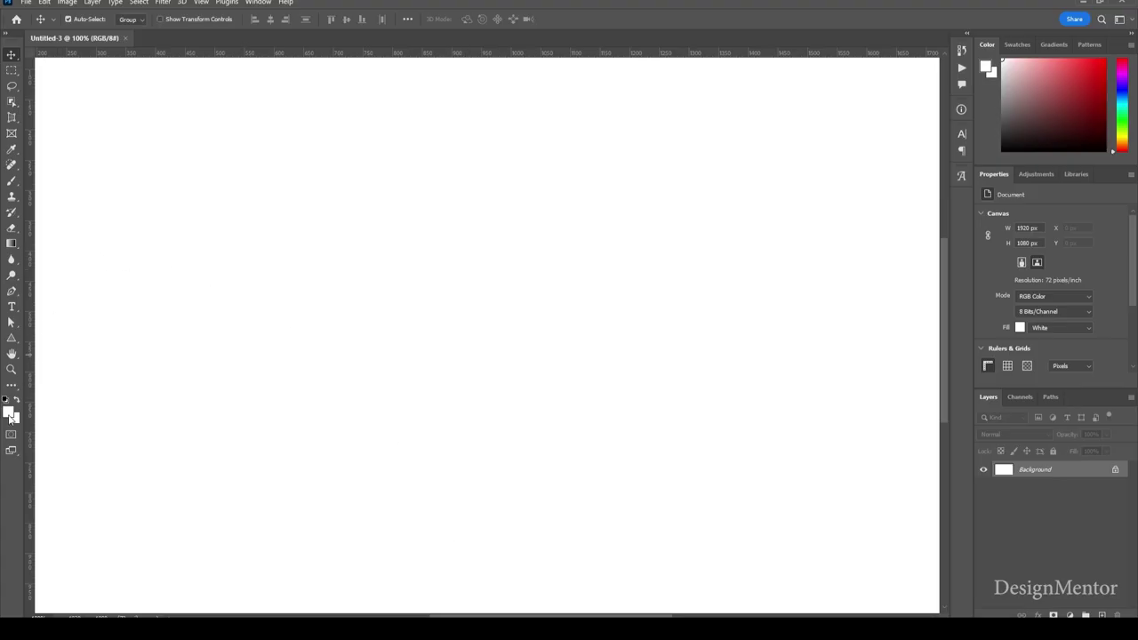
Set the foreground colour to 272727 and fill the canvas with it
left_click(10, 415)
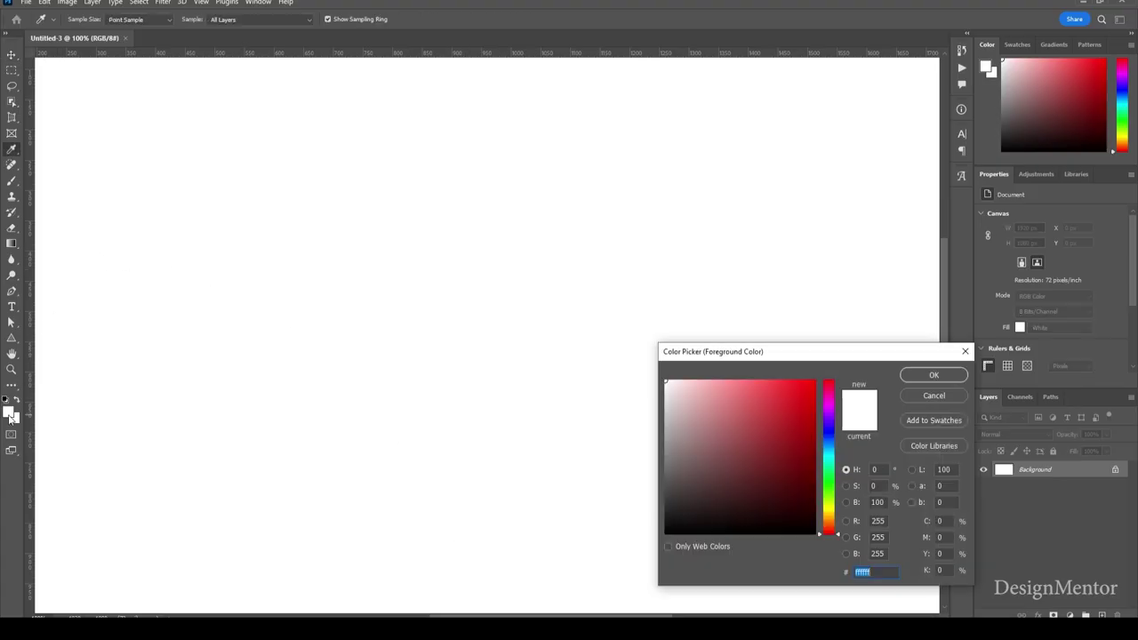
type("2")
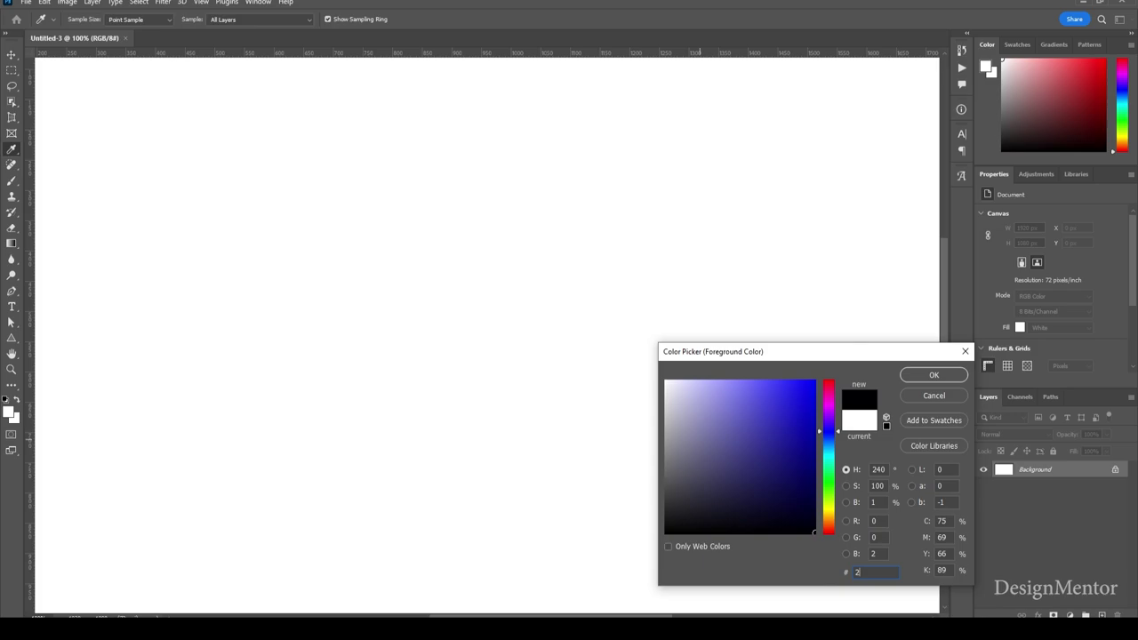
type("72727")
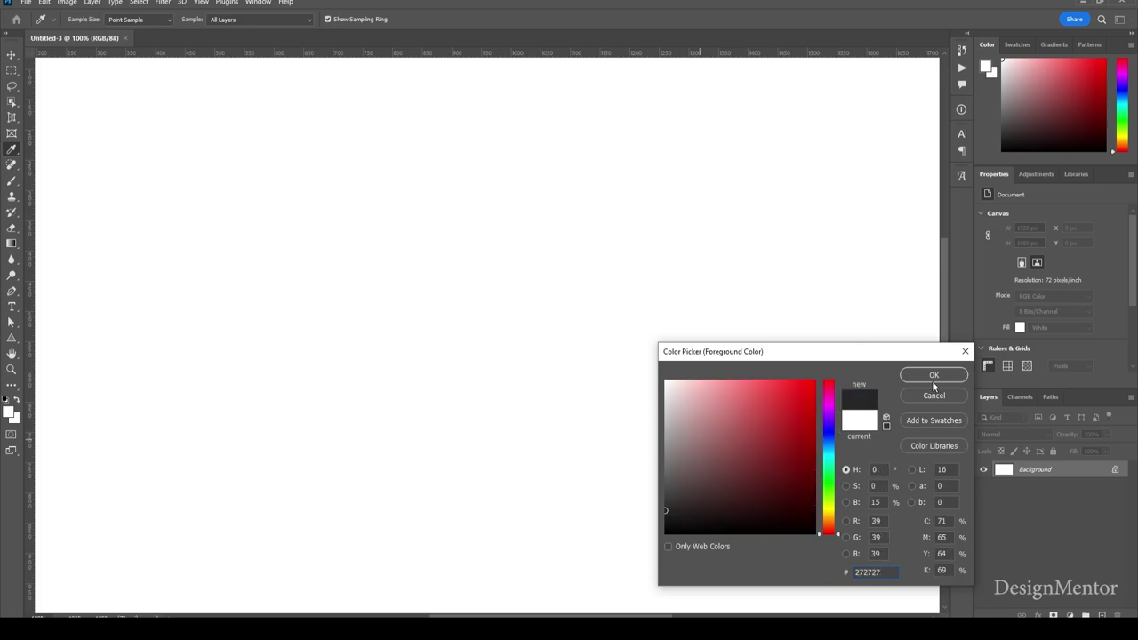
left_click(933, 382)
key("alt+BackSpace")
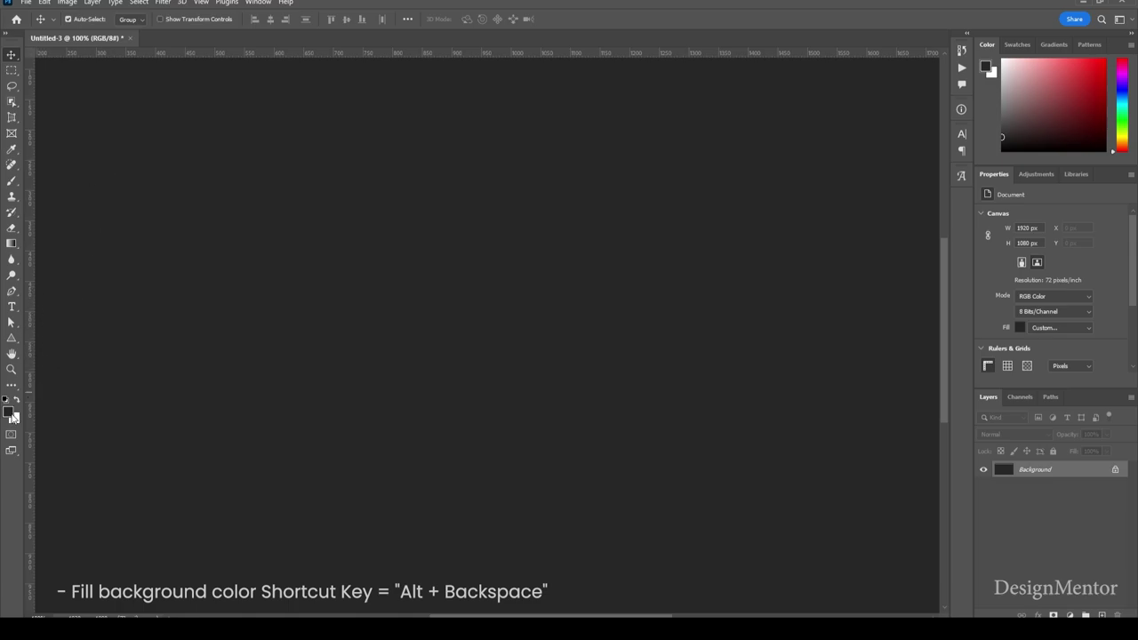
Draw a white 800 × 800 px ellipse and move it to the canvas centre
left_click(14, 401)
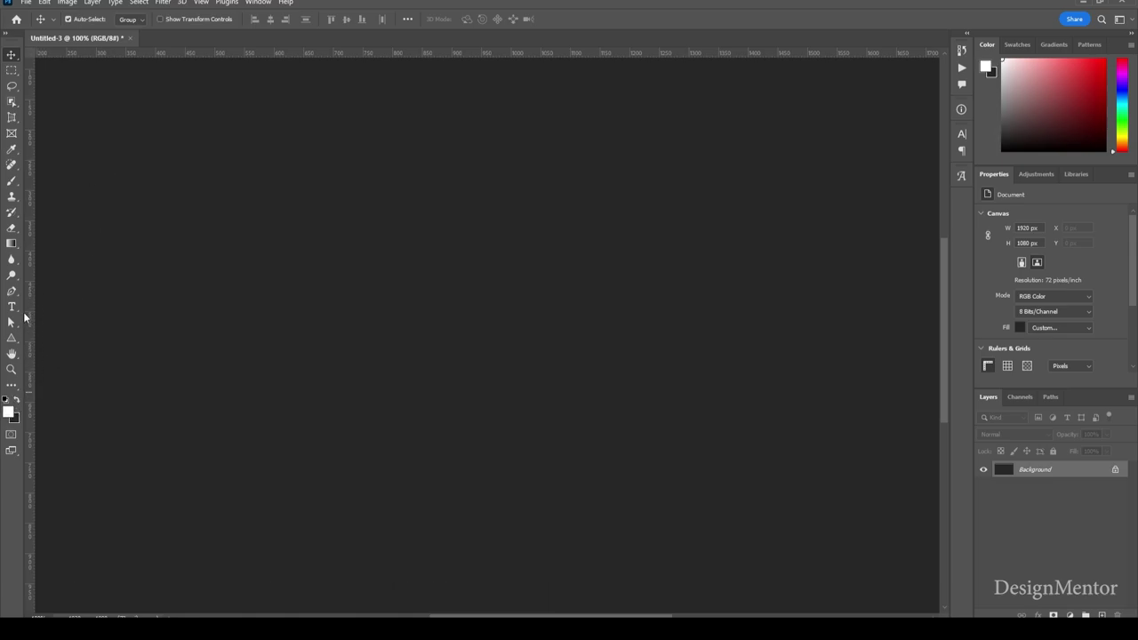
left_click(12, 338)
left_click(51, 351)
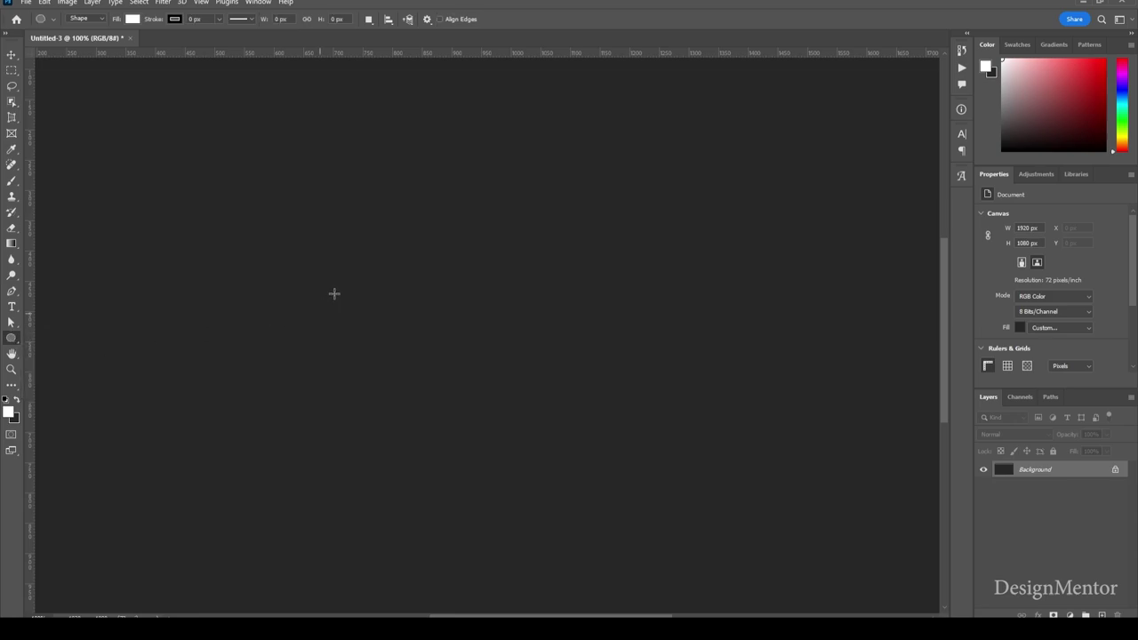
left_click(356, 260)
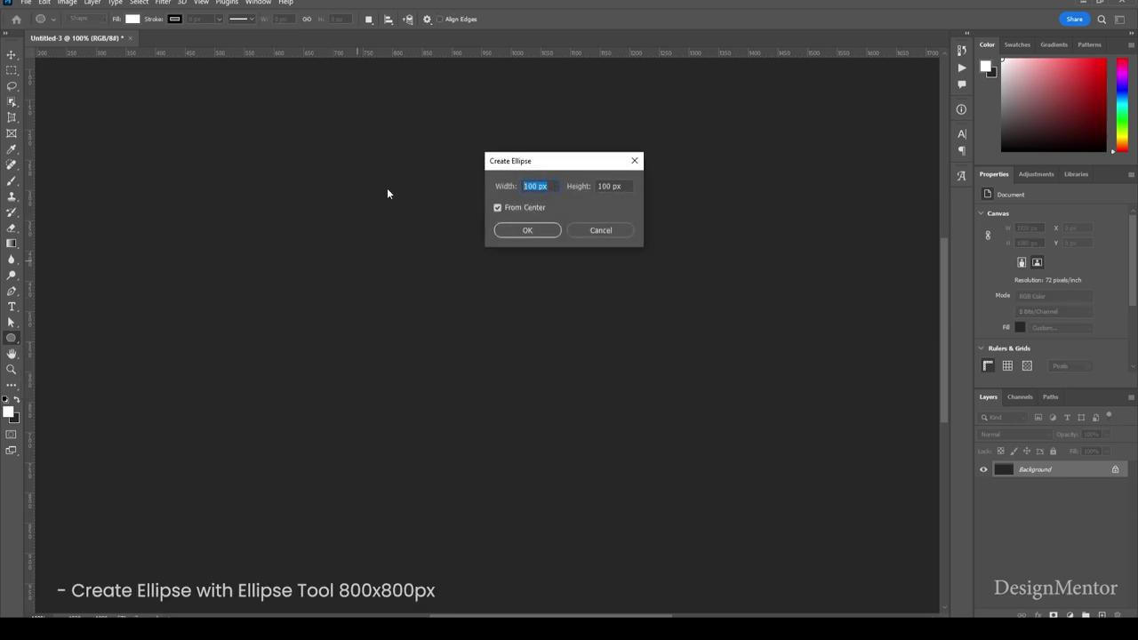
type("800")
key("Tab")
type("800")
key("Return")
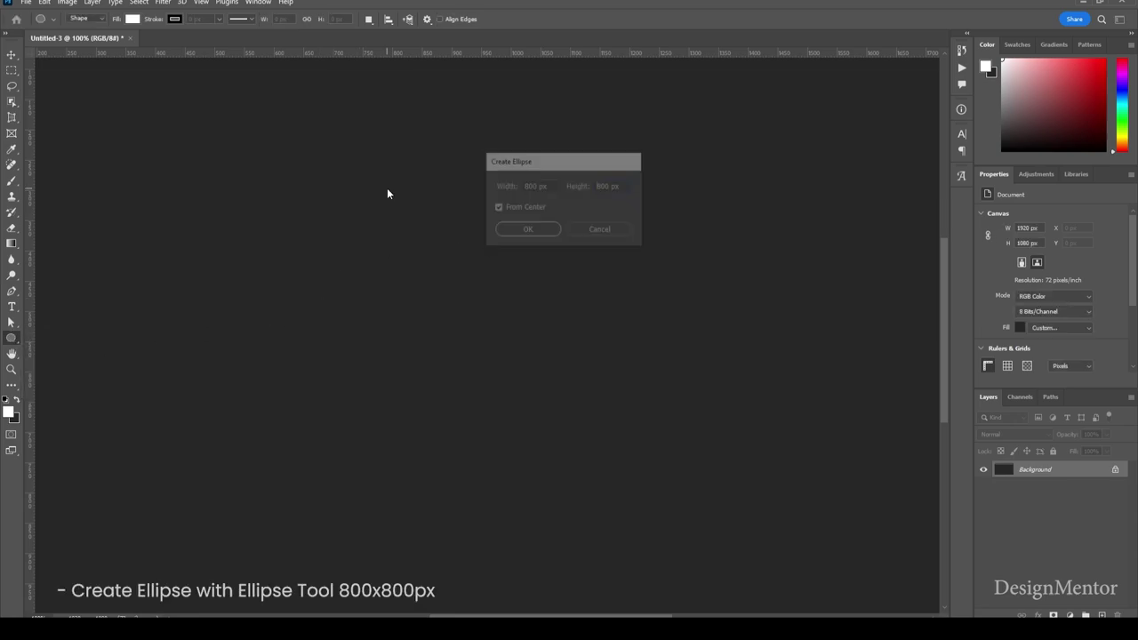
key("v")
left_click_drag(536, 333, 625, 388)
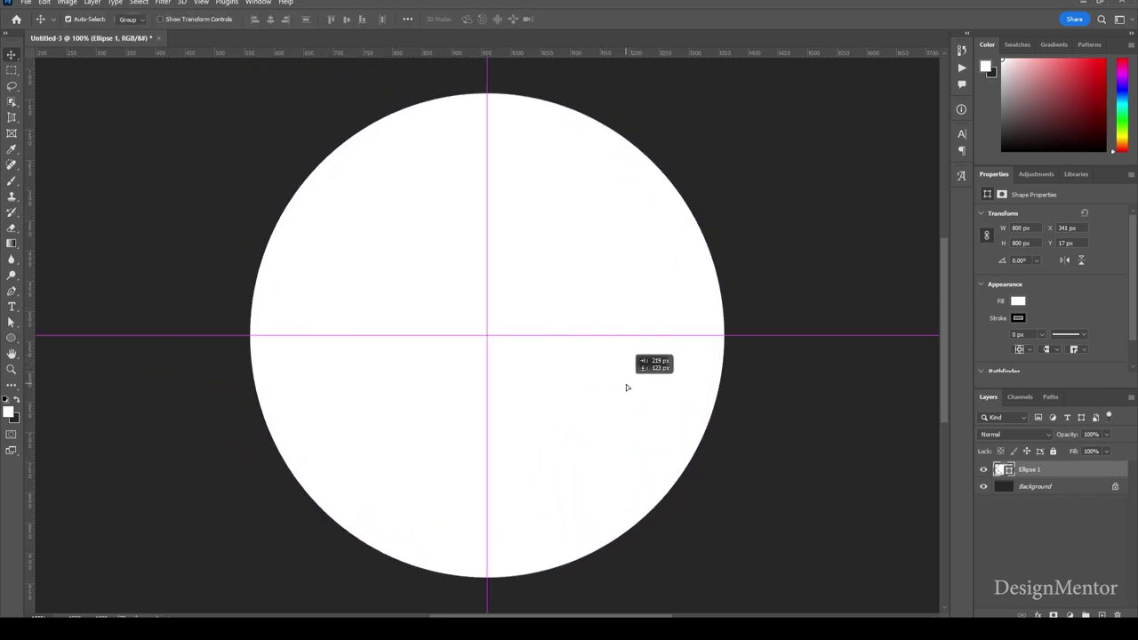
Add a Radial Gradient Overlay to the Ellipse 1 layer
right_click(1049, 471)
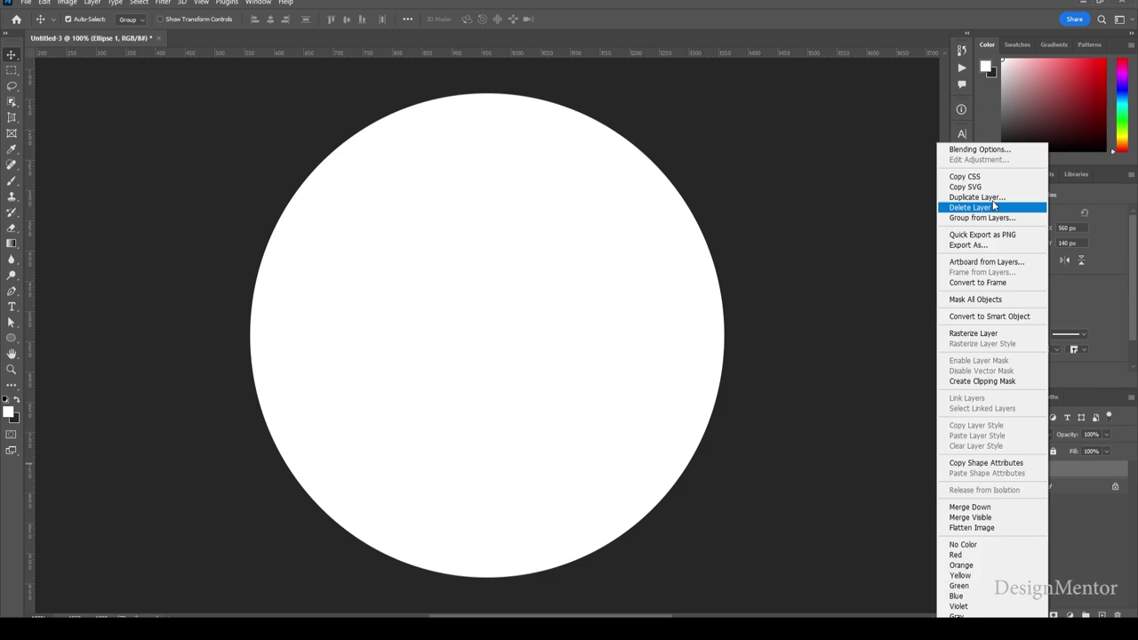
left_click(990, 148)
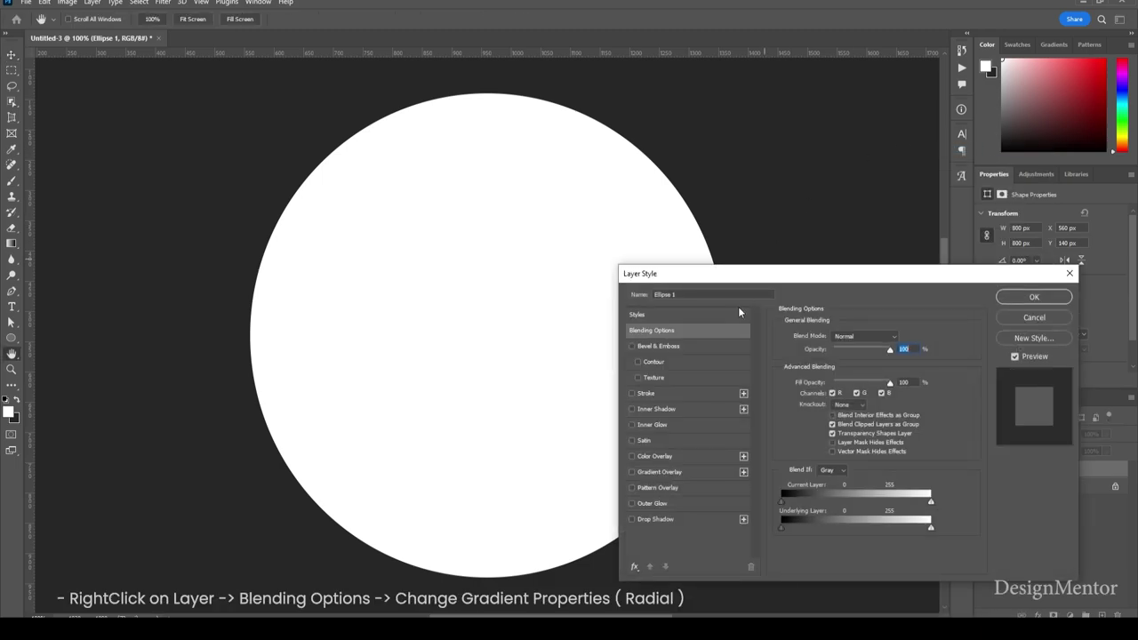
left_click(688, 471)
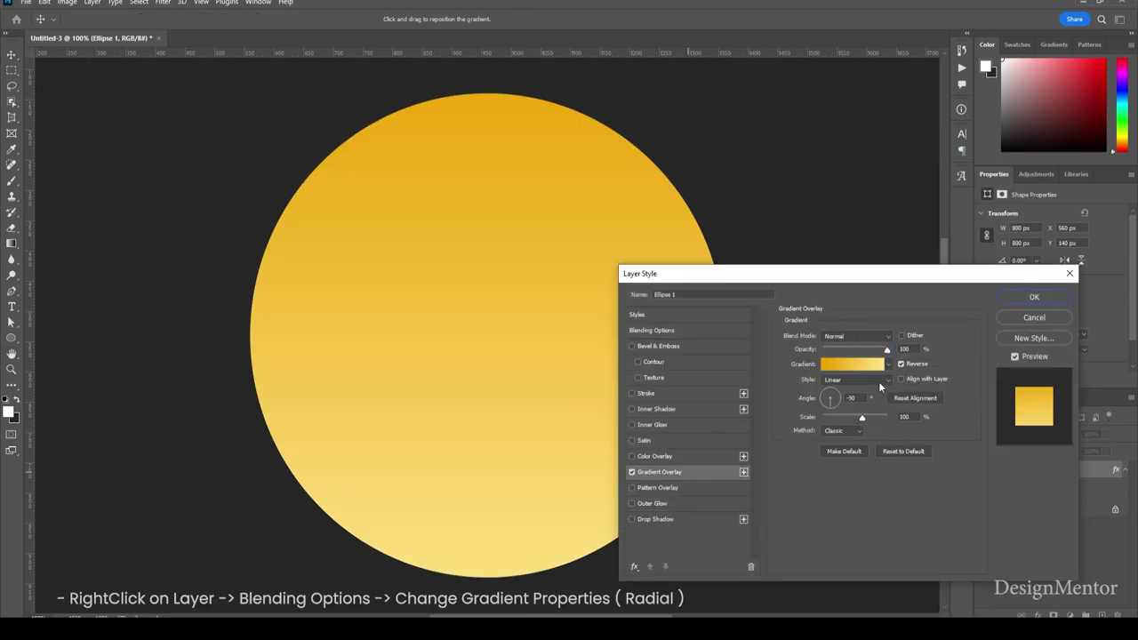
left_click(851, 379)
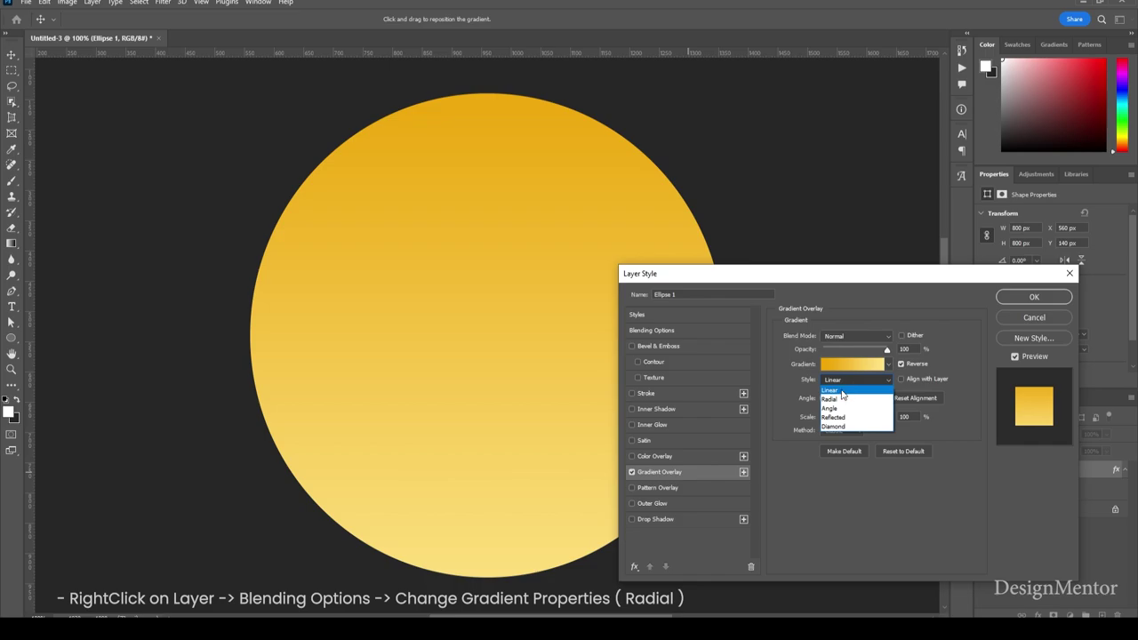
left_click(838, 387)
Set the gradient's left stop to near-black 171615
left_click(836, 368)
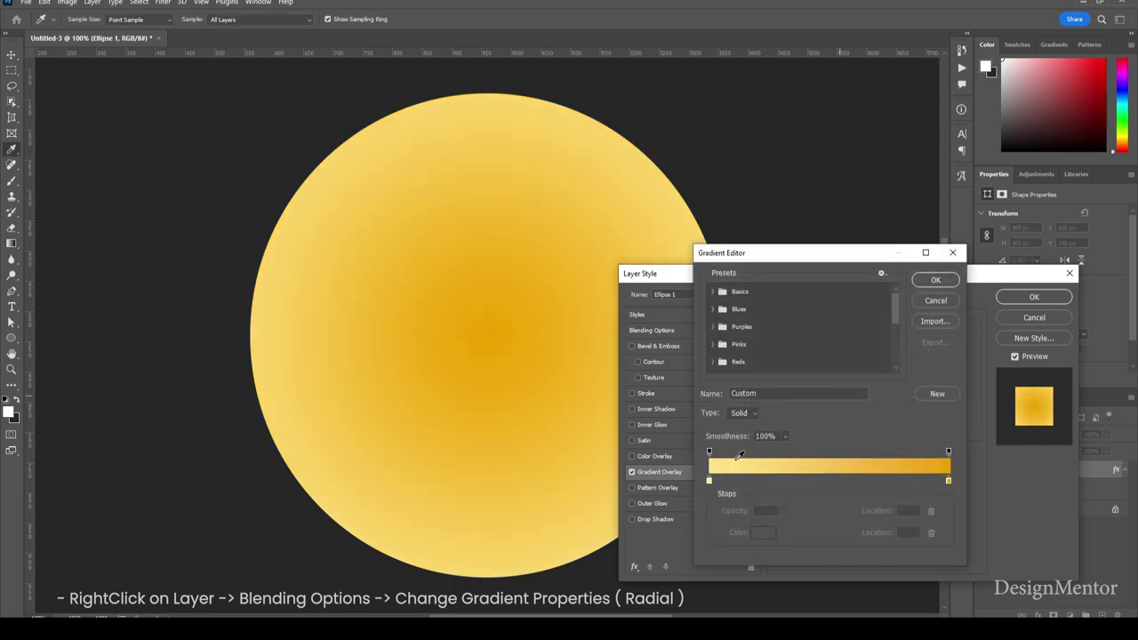
left_click(709, 481)
left_click(761, 532)
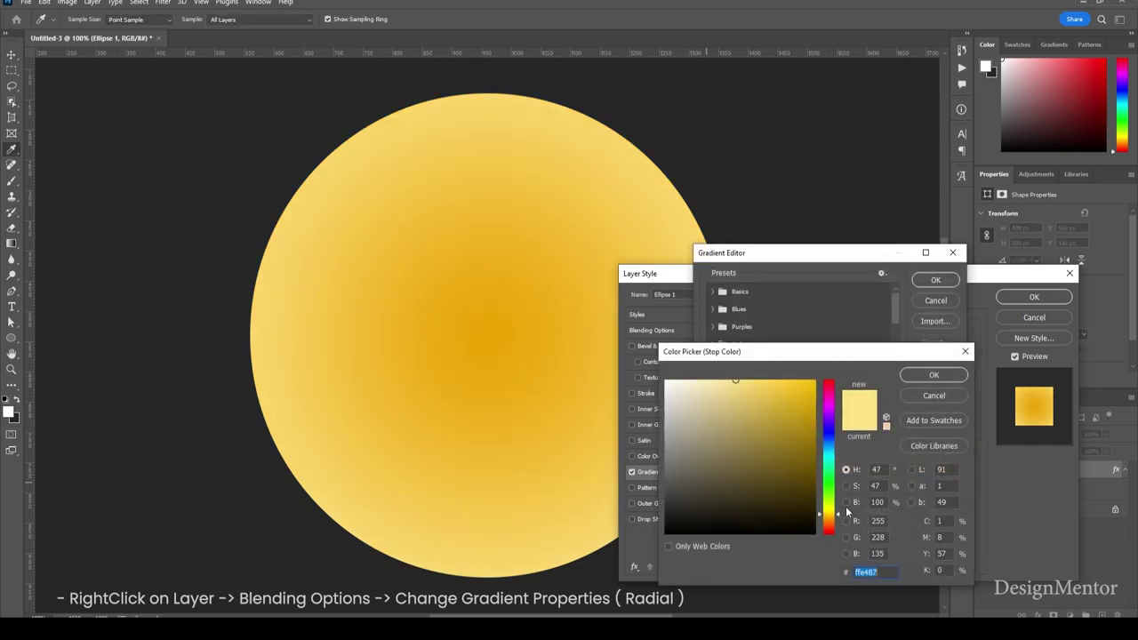
left_click_drag(839, 520, 839, 522)
left_click(678, 520)
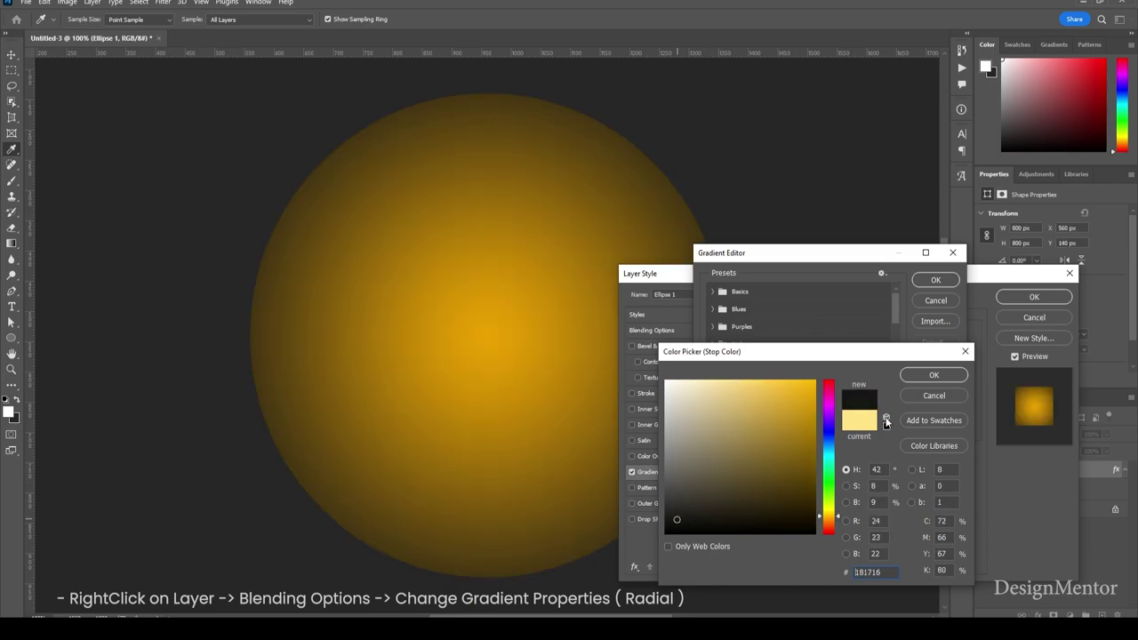
left_click(933, 375)
Set the gradient's orange right stop to a near-black colour
left_click(947, 480)
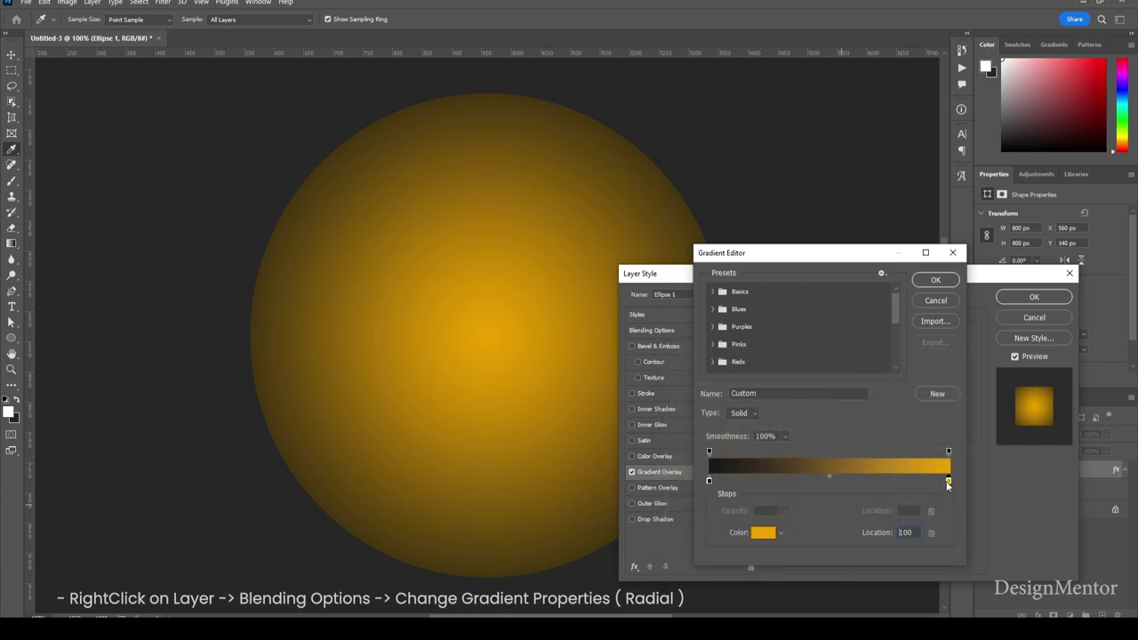
left_click(766, 537)
left_click(695, 521)
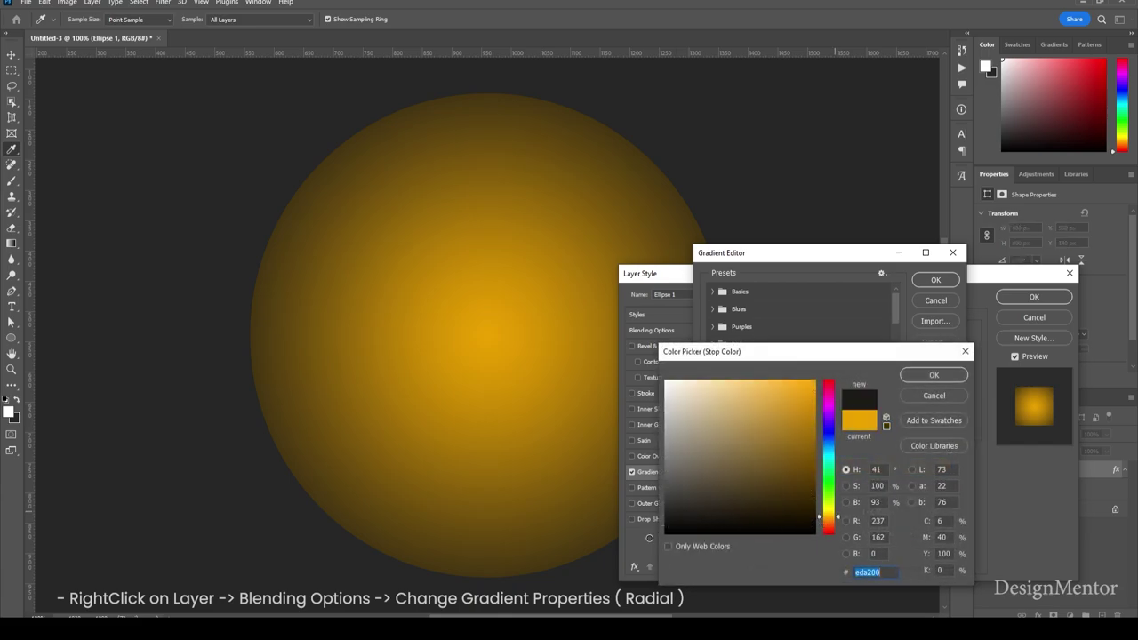
left_click(915, 381)
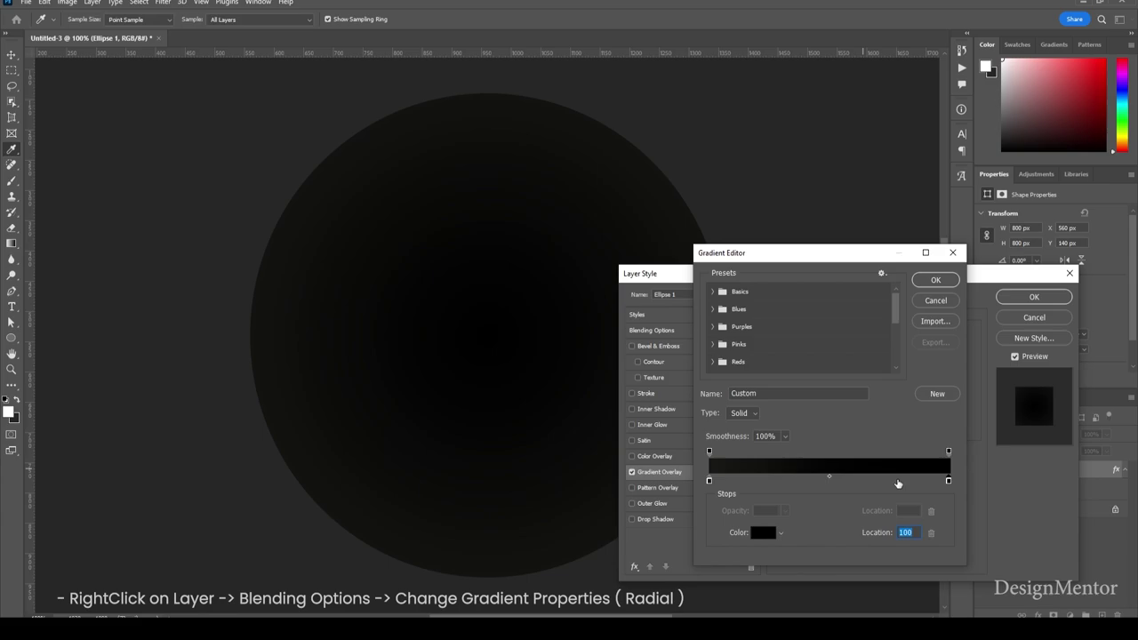
Add a new gradient stop at location 87 coloured 191817
left_click(916, 481)
left_click(763, 533)
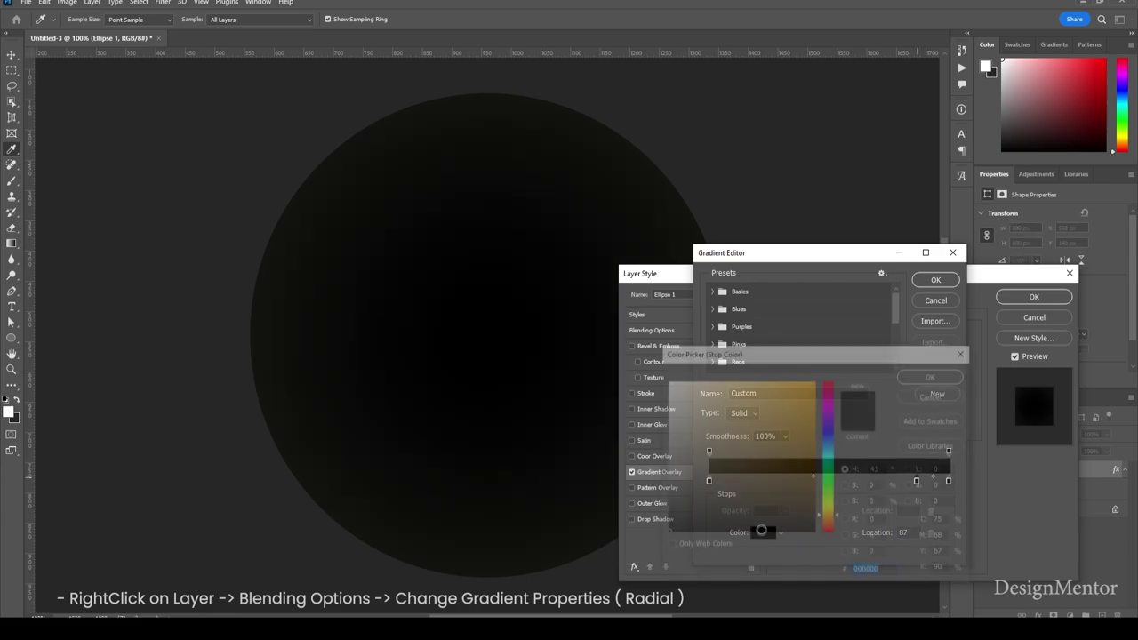
left_click(680, 519)
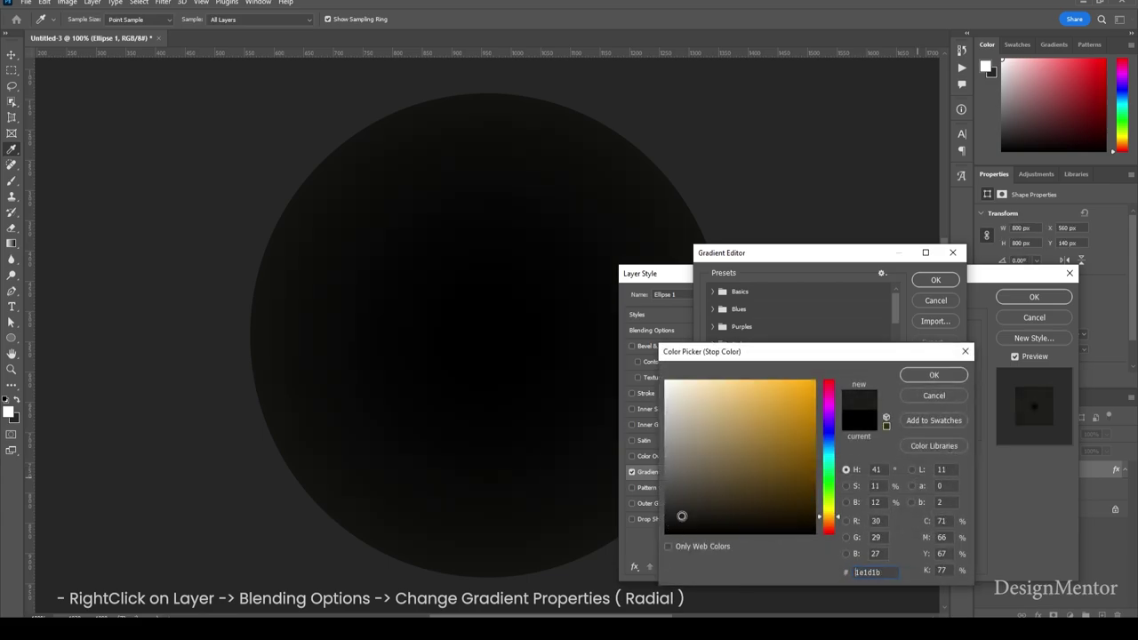
left_click_drag(681, 516, 677, 520)
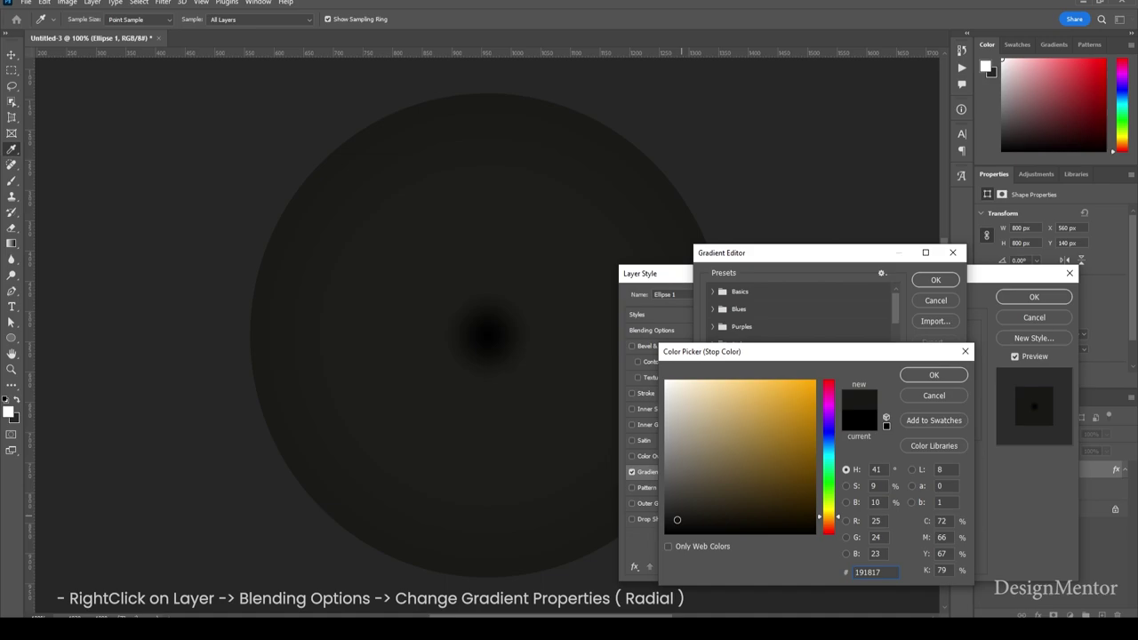
left_click(919, 375)
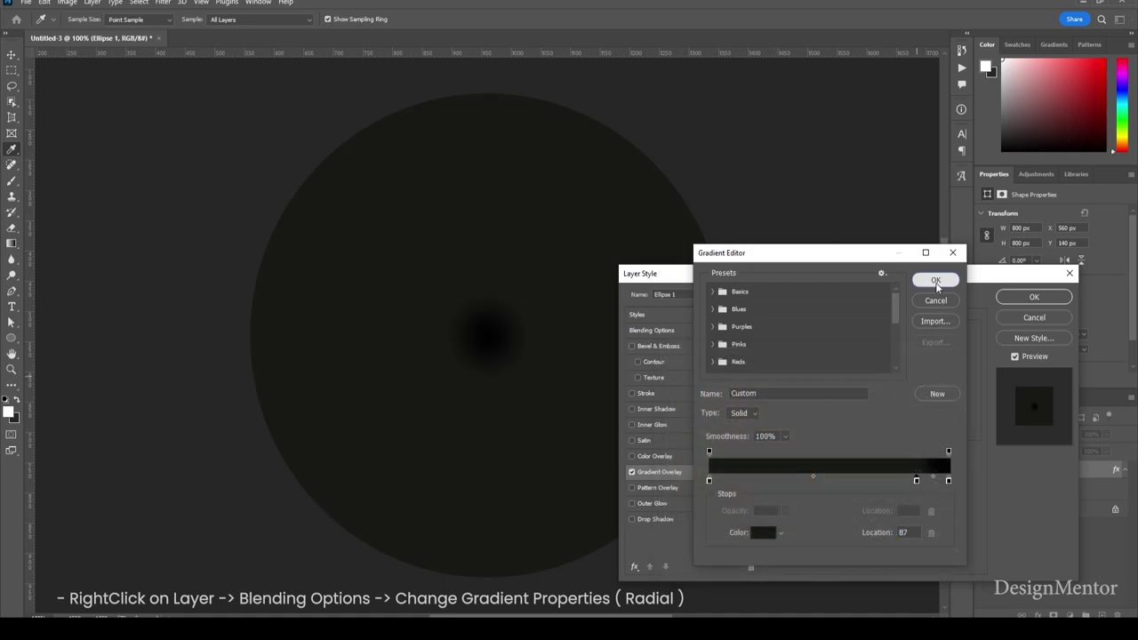
Accept the gradient, turn on Reverse and keep the Radial style
left_click(935, 281)
left_click(901, 365)
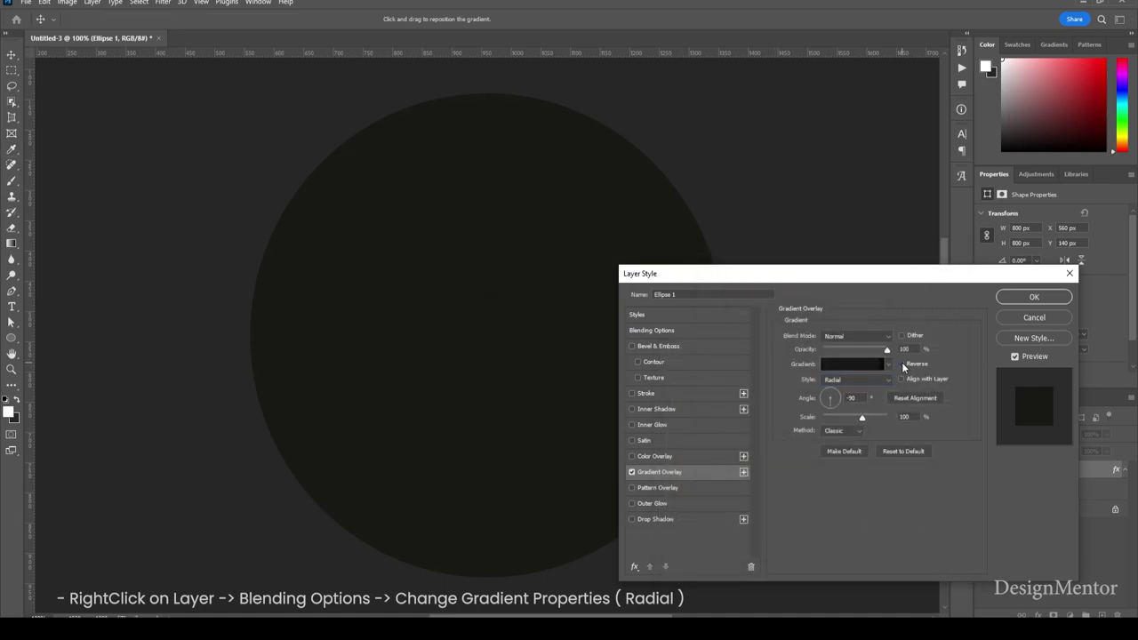
left_click(884, 380)
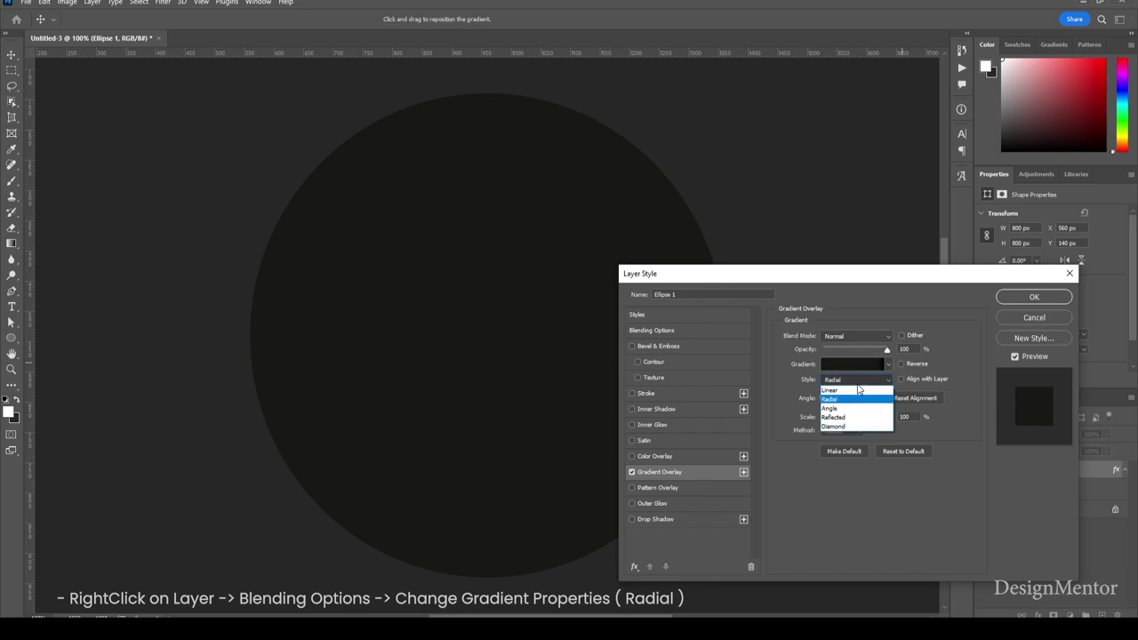
left_click(840, 400)
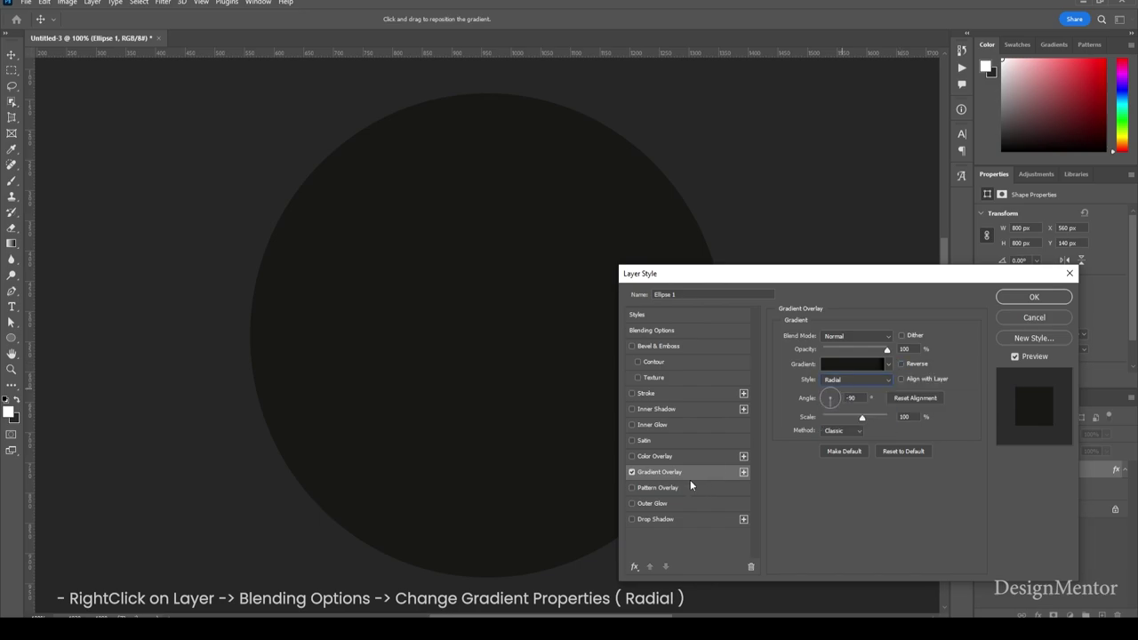
Set the gradient's right stop to black
left_click(844, 364)
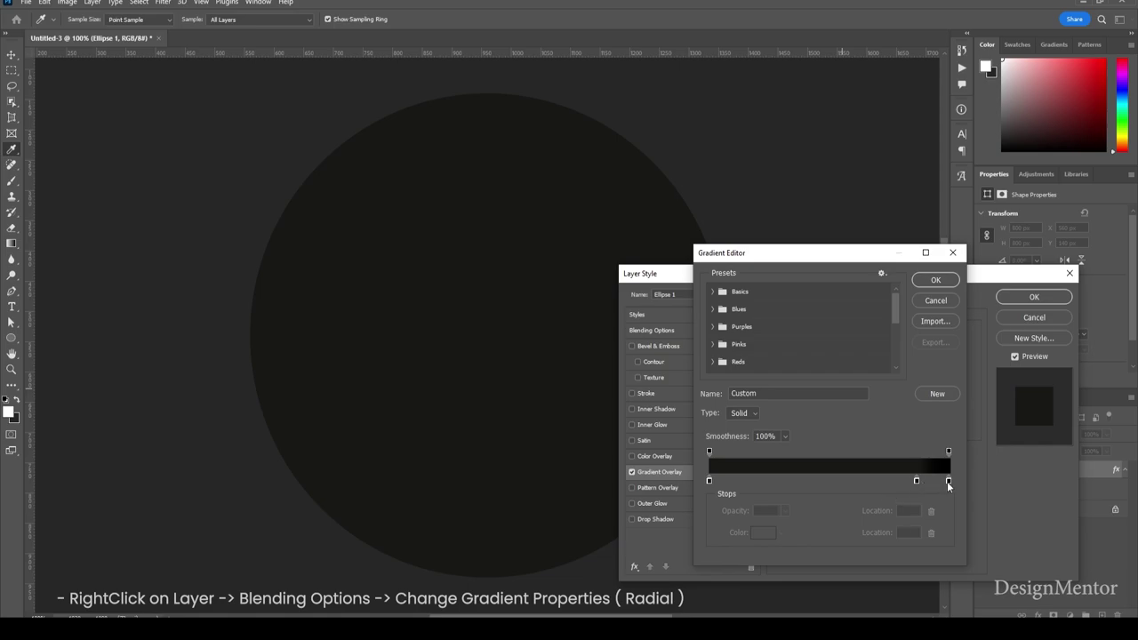
left_click(948, 481)
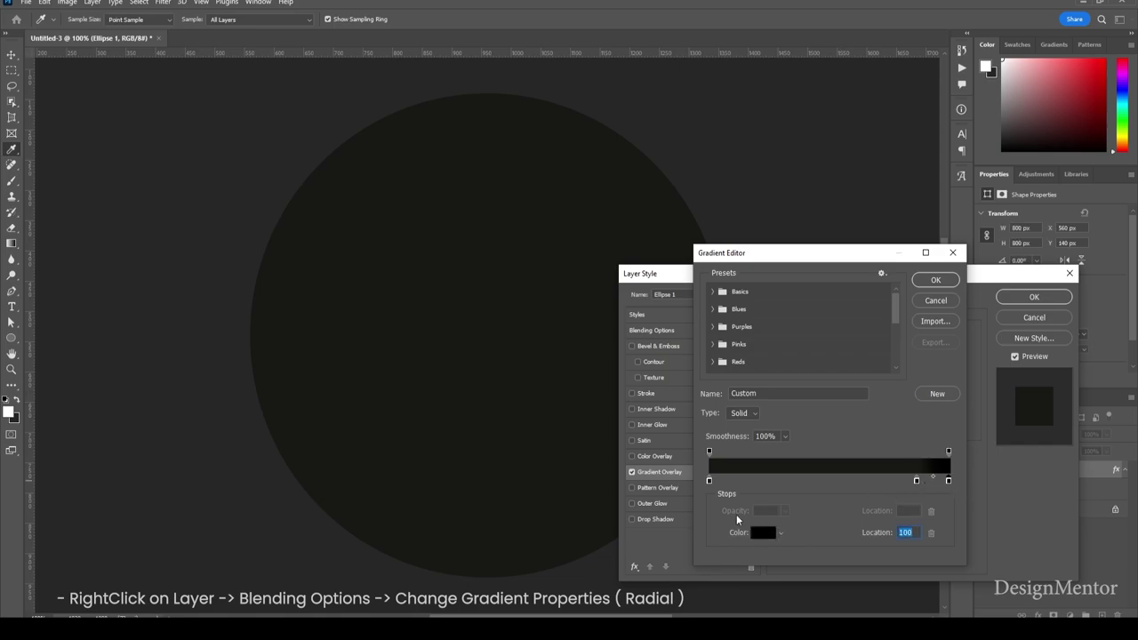
left_click(763, 534)
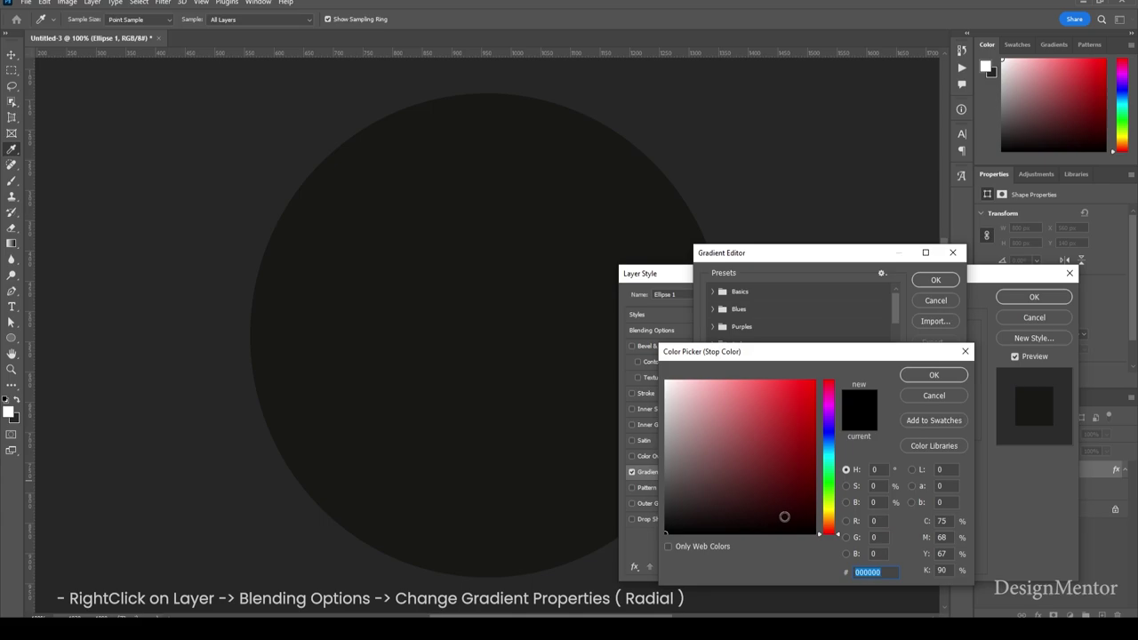
left_click(912, 382)
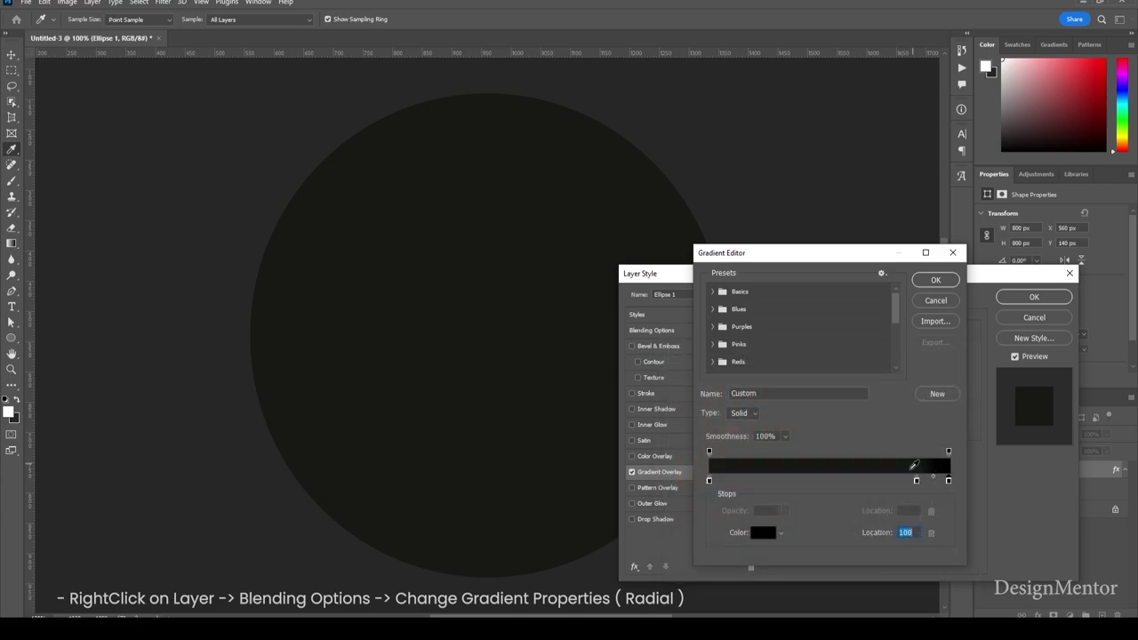
Add a very dark warm grey #161514 stop at 87%
left_click(915, 481)
left_click(762, 534)
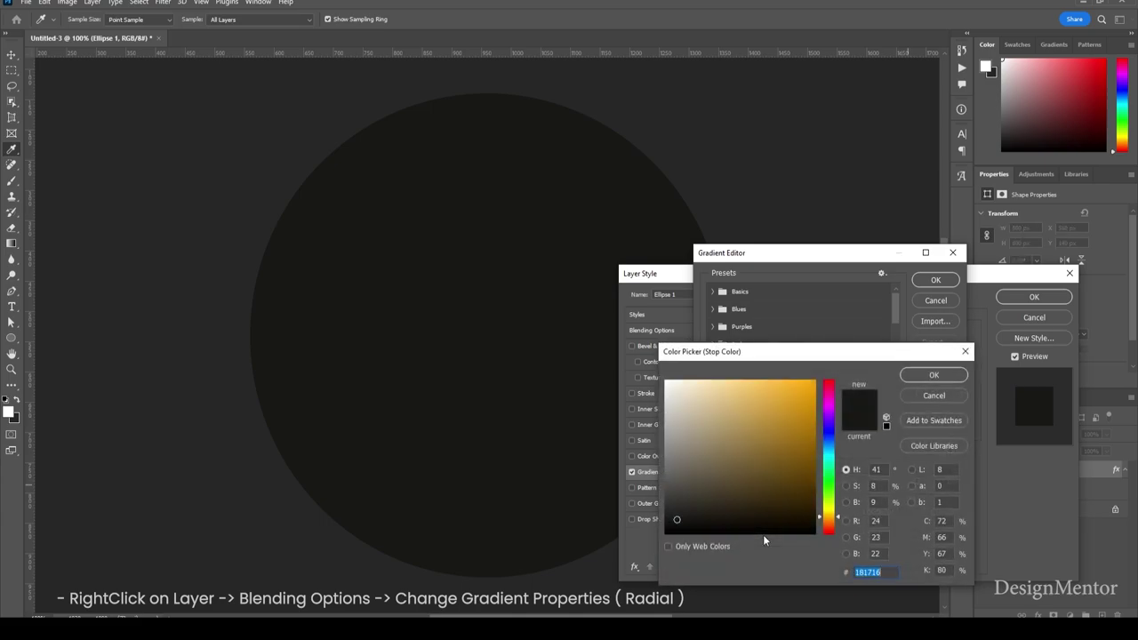
left_click(680, 520)
left_click(915, 374)
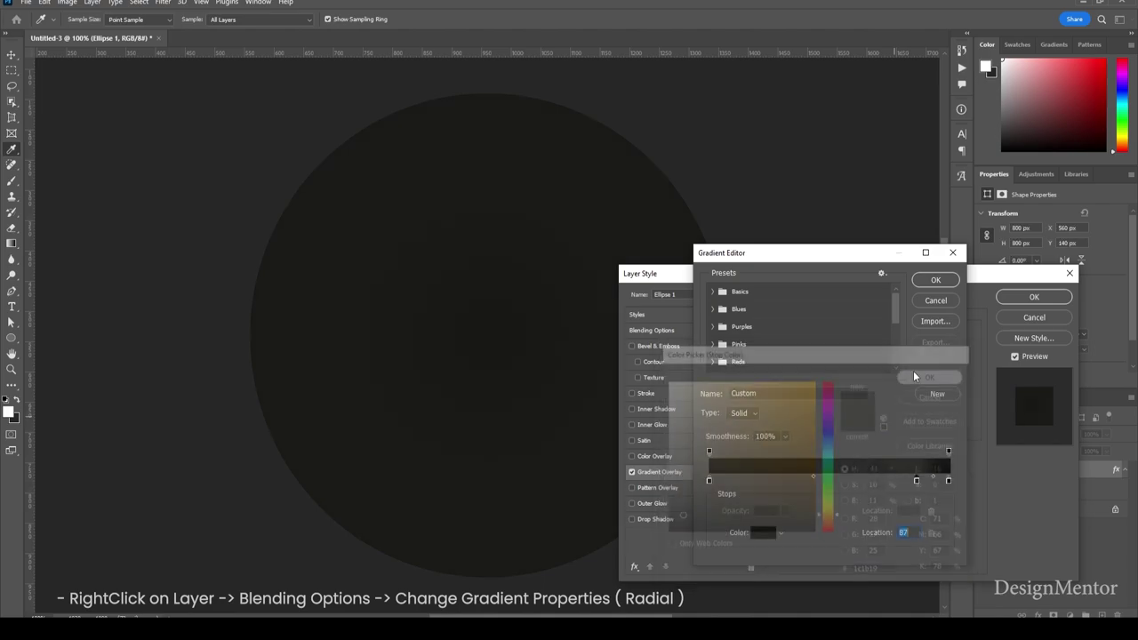
Set the left stop to #121211 and apply the gradient overlay
left_click(708, 481)
left_click(764, 533)
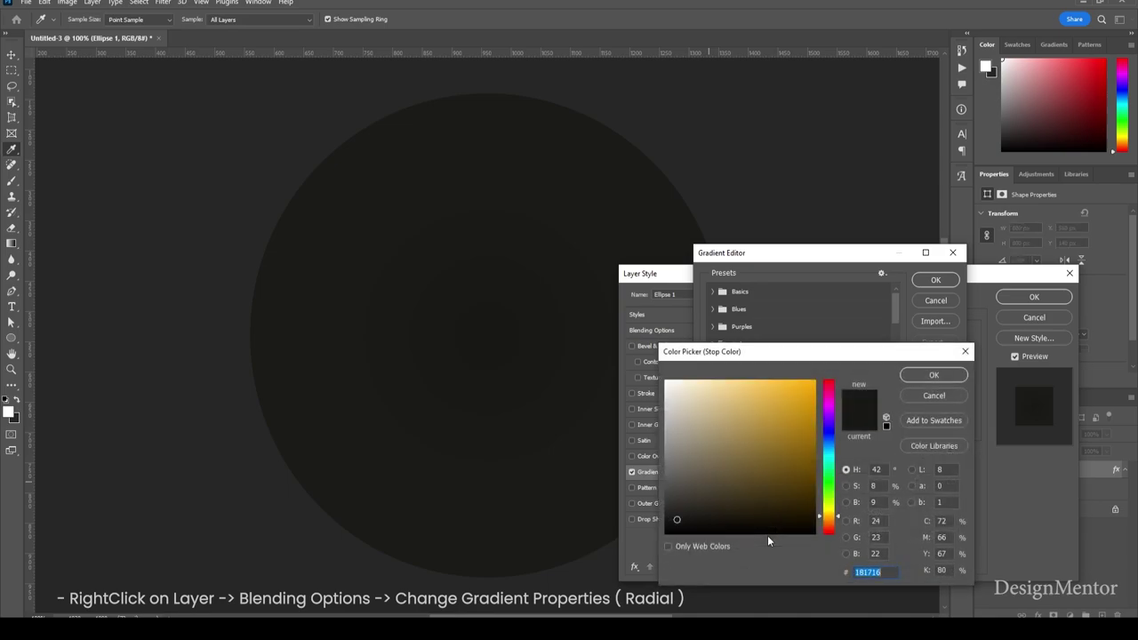
left_click(674, 523)
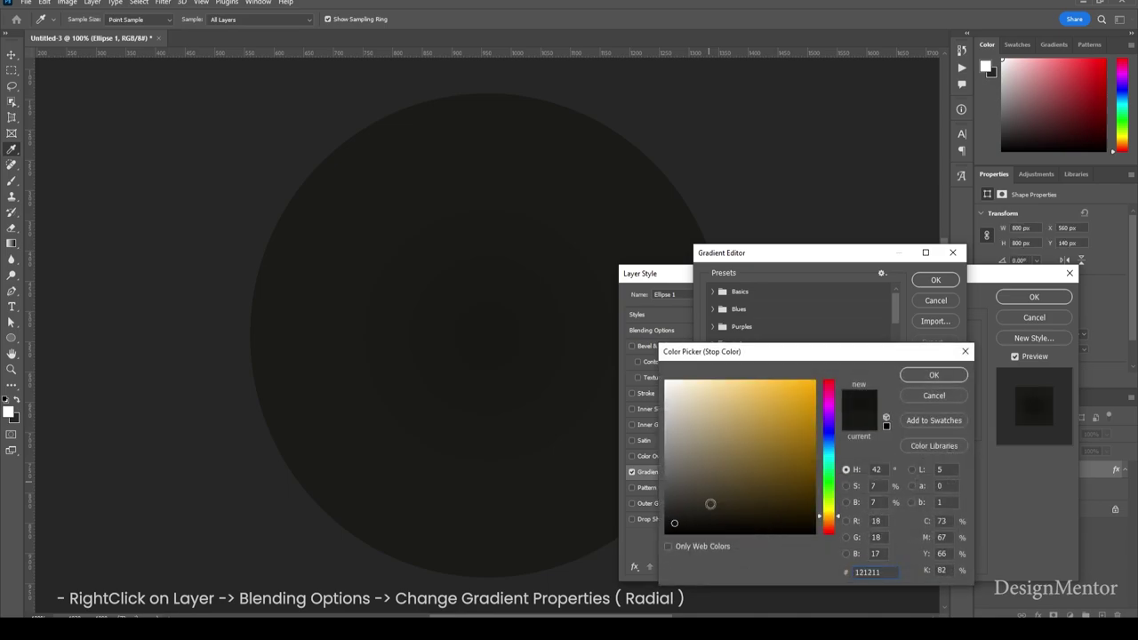
left_click(916, 378)
left_click(935, 281)
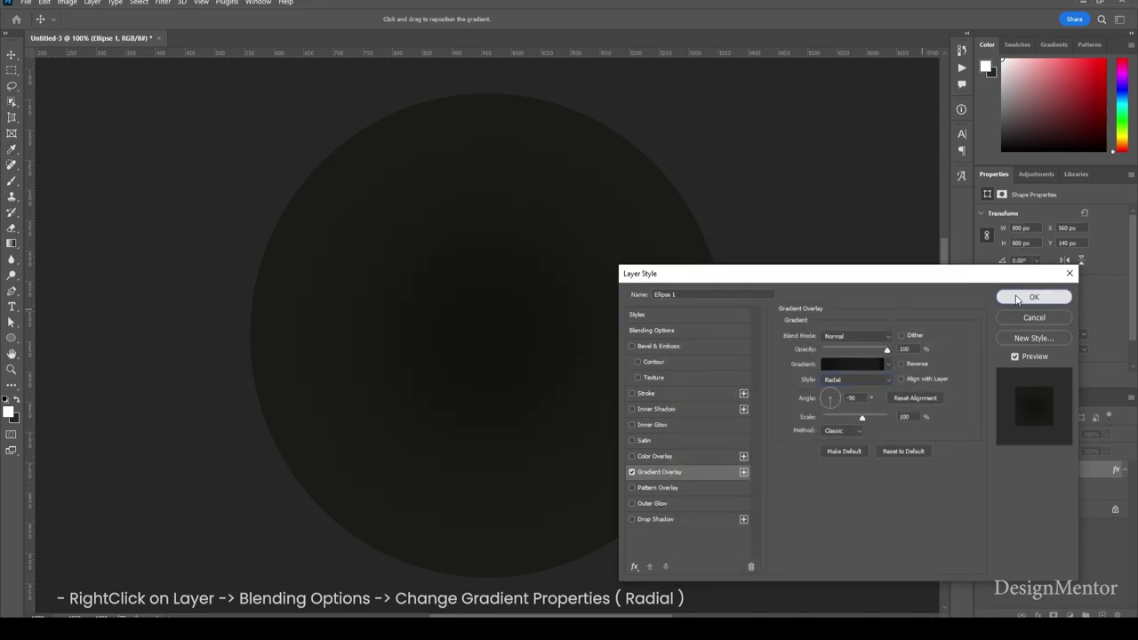
left_click(1034, 296)
Draw a white 500 × 500 px ellipse and centre it over the base disc
left_click(1125, 469)
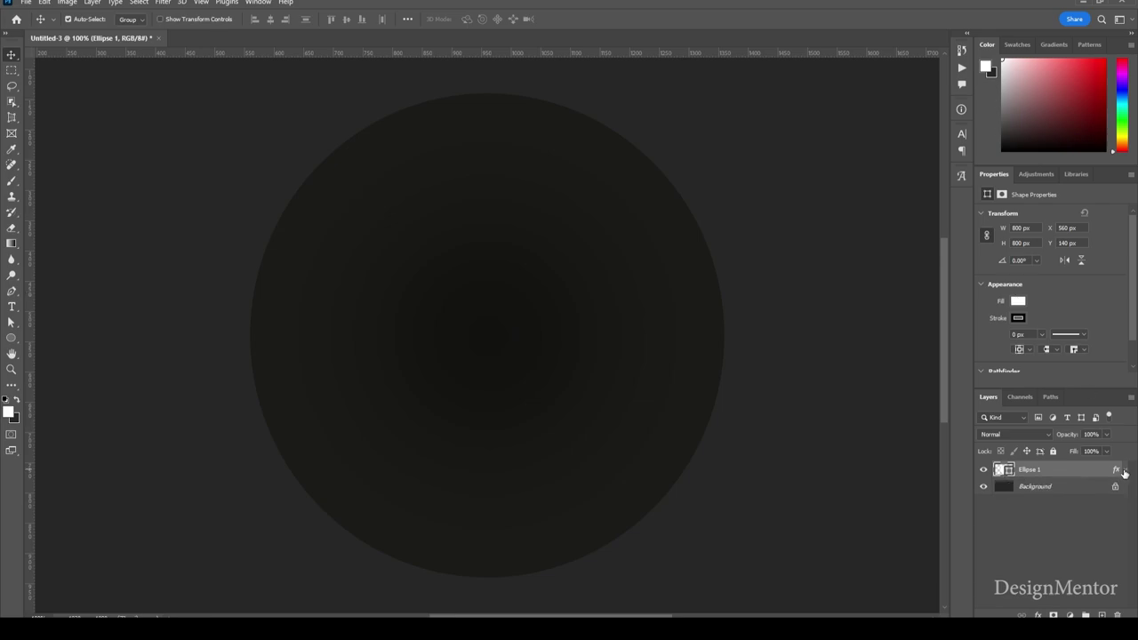
left_click(11, 338)
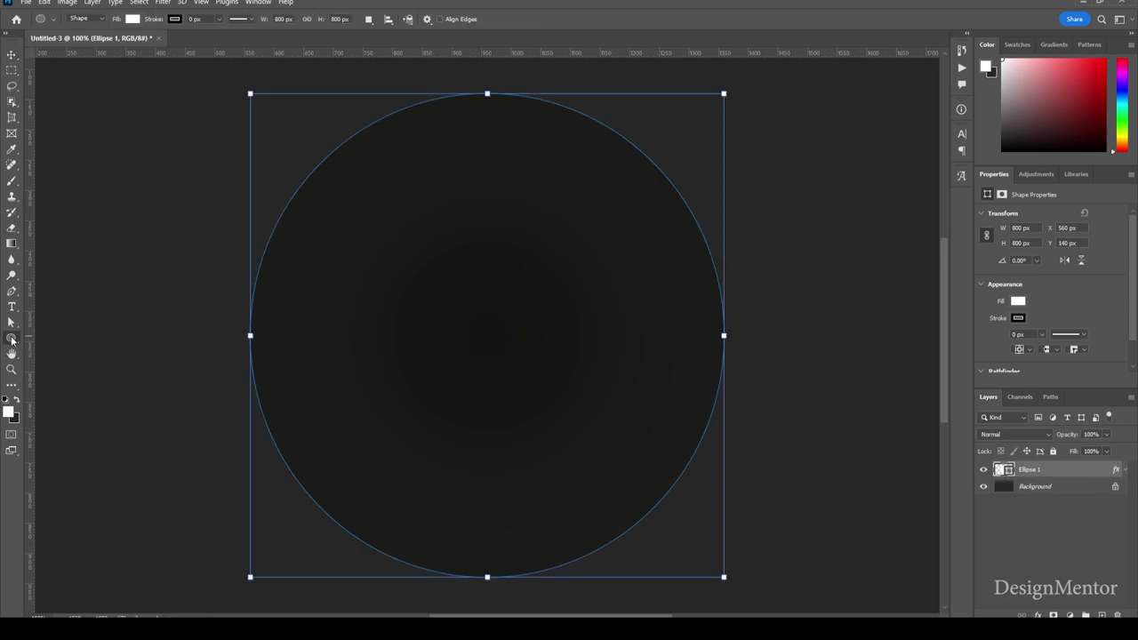
left_click(436, 282)
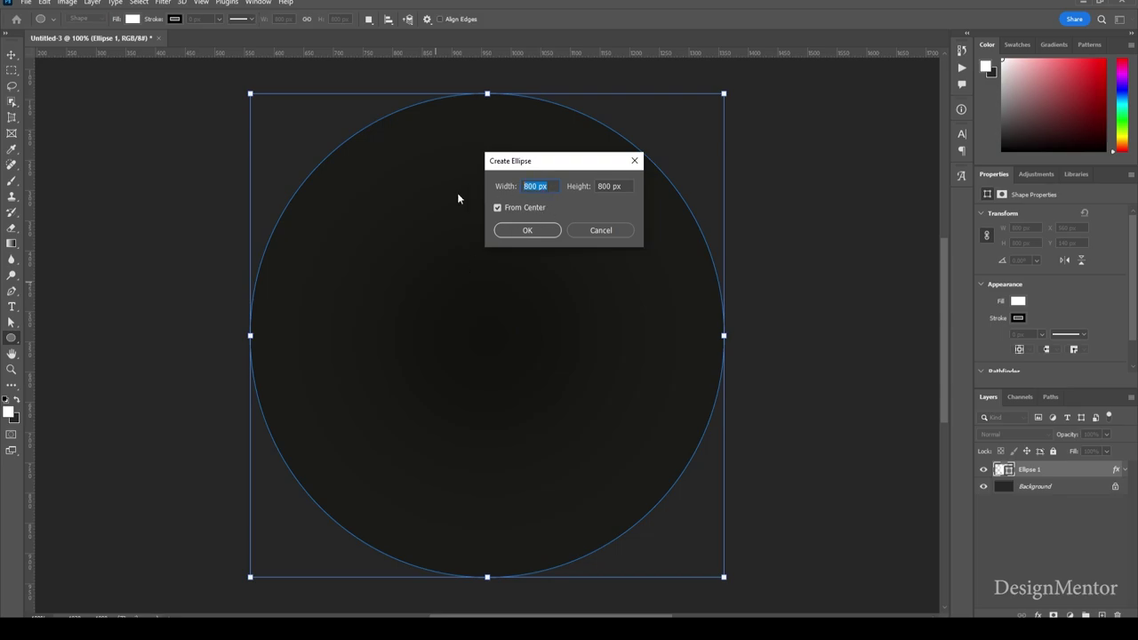
type("500")
key("Tab")
type("50")
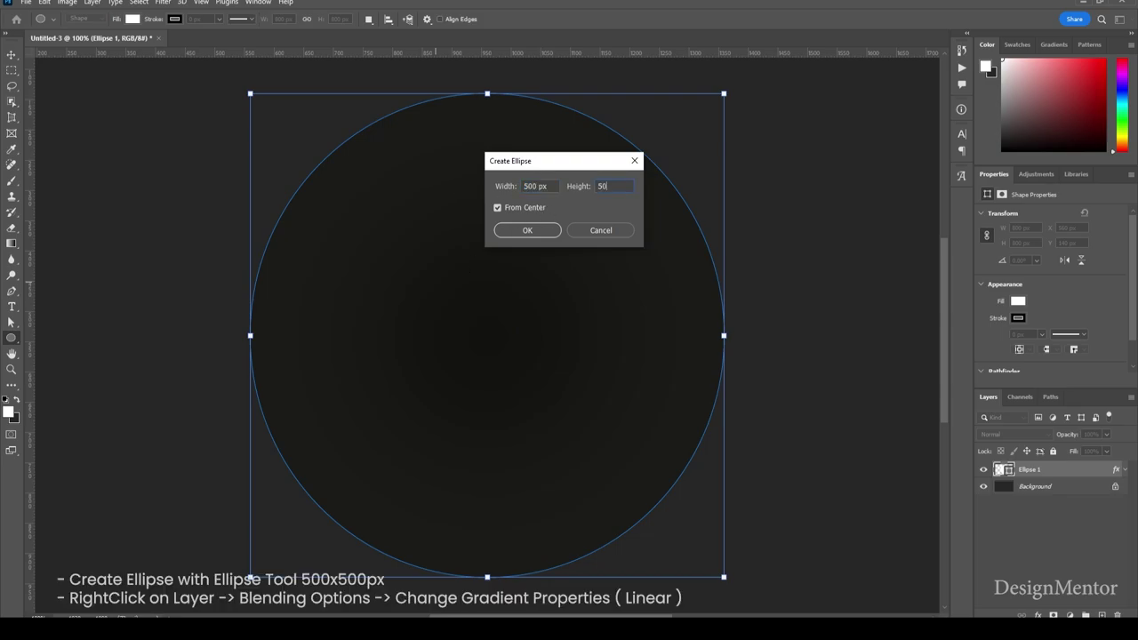
type("0")
key("Return")
key("v")
mouse_move(507, 307)
left_mouse_down()
mouse_move(546, 324)
mouse_move(544, 354)
left_mouse_up()
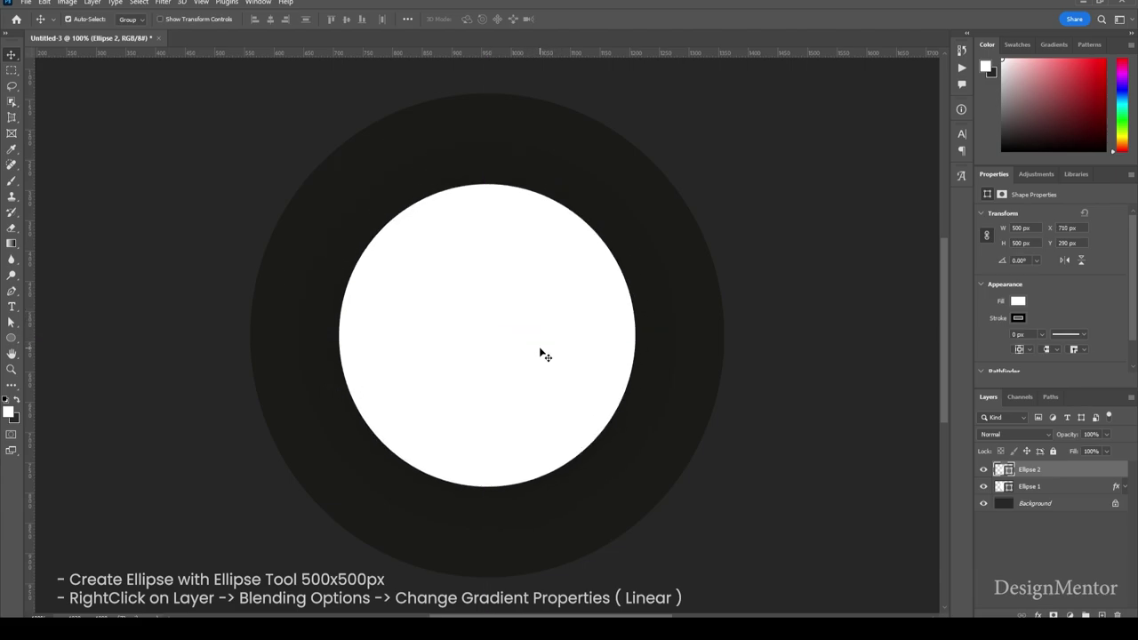
Add a Linear Gradient Overlay to Ellipse 2
right_click(1046, 474)
left_click(990, 151)
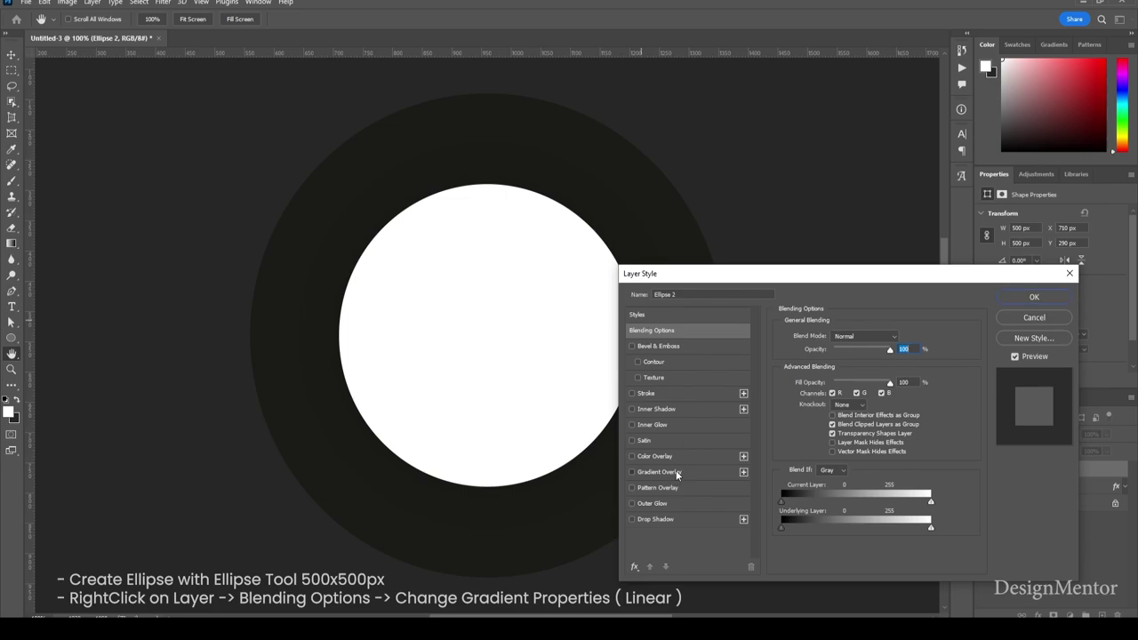
left_click(675, 472)
left_click(850, 362)
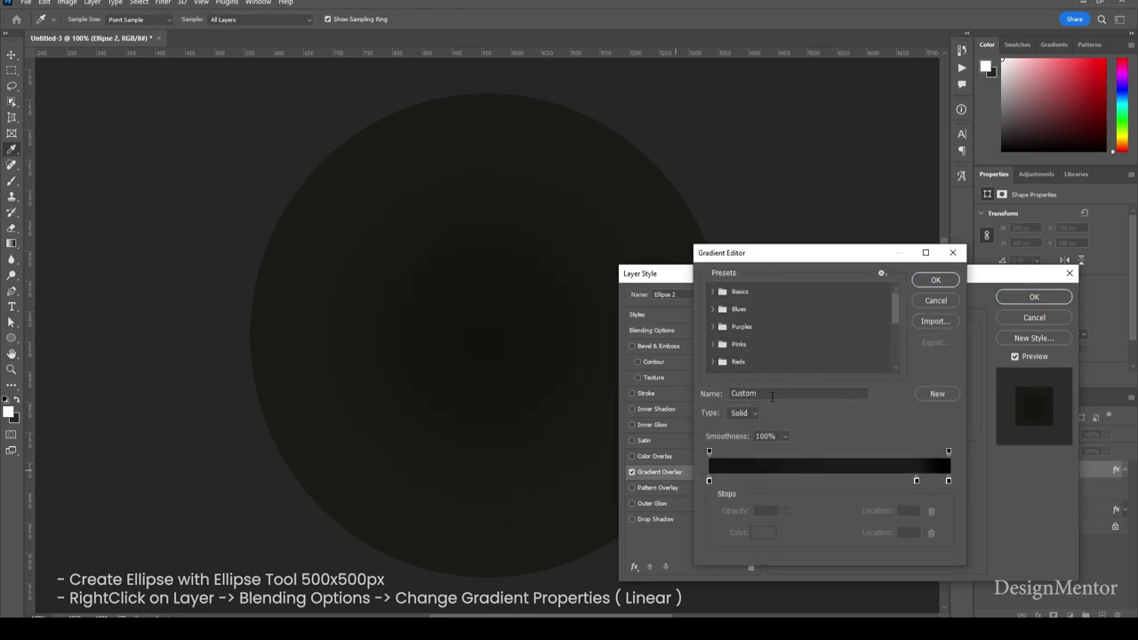
left_click(933, 301)
left_click(846, 382)
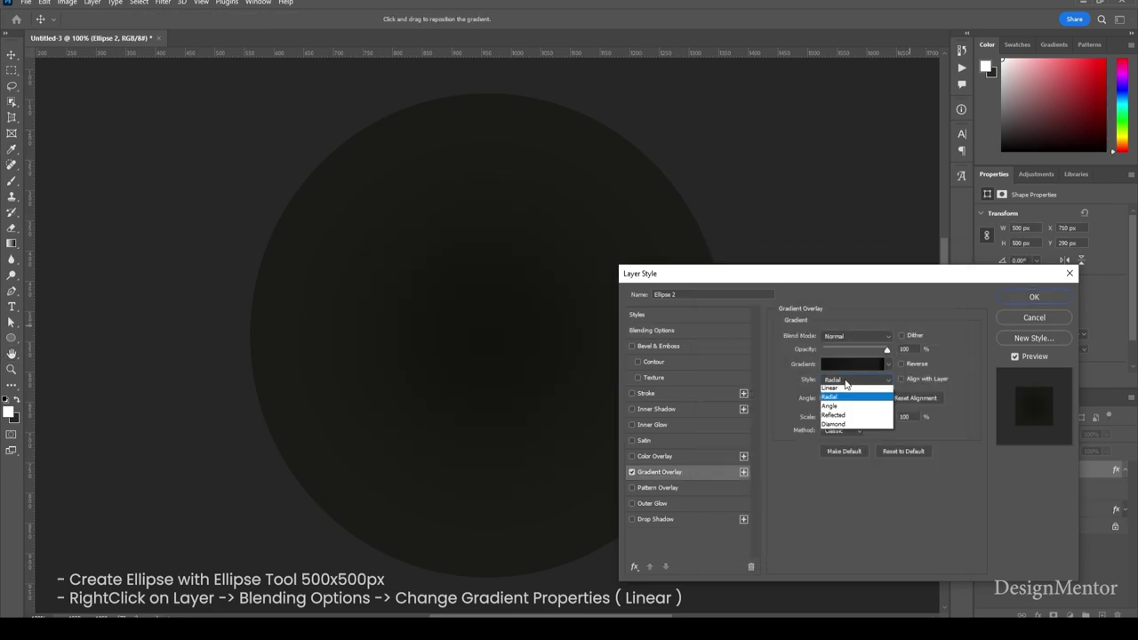
left_click(831, 390)
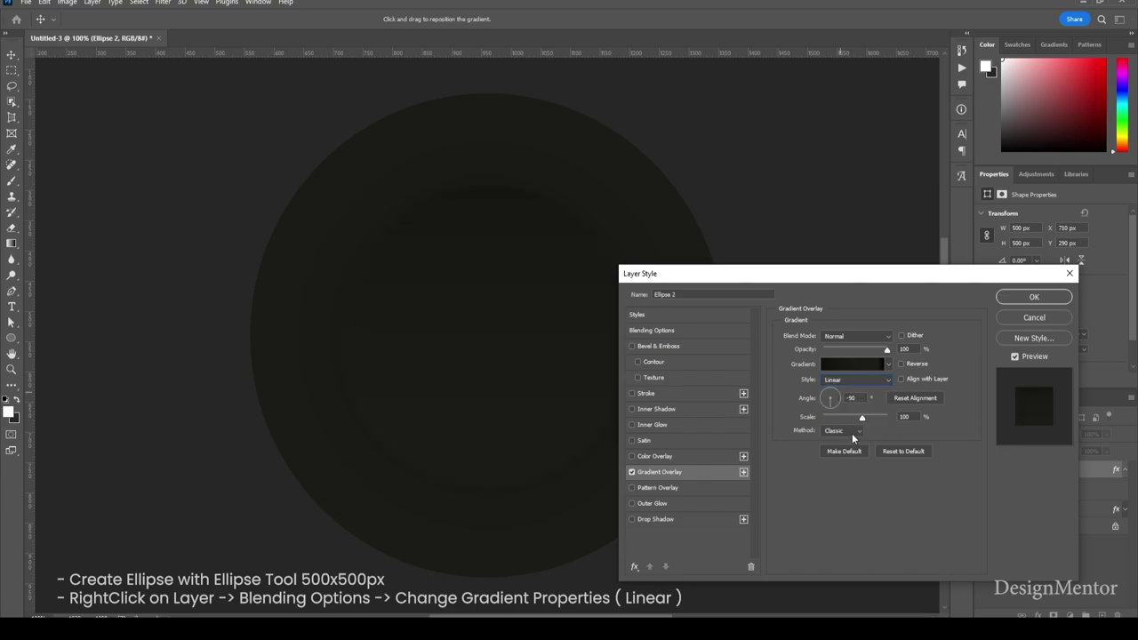
Make the gradient's left stop a light yellow
left_click(849, 363)
left_click(709, 481)
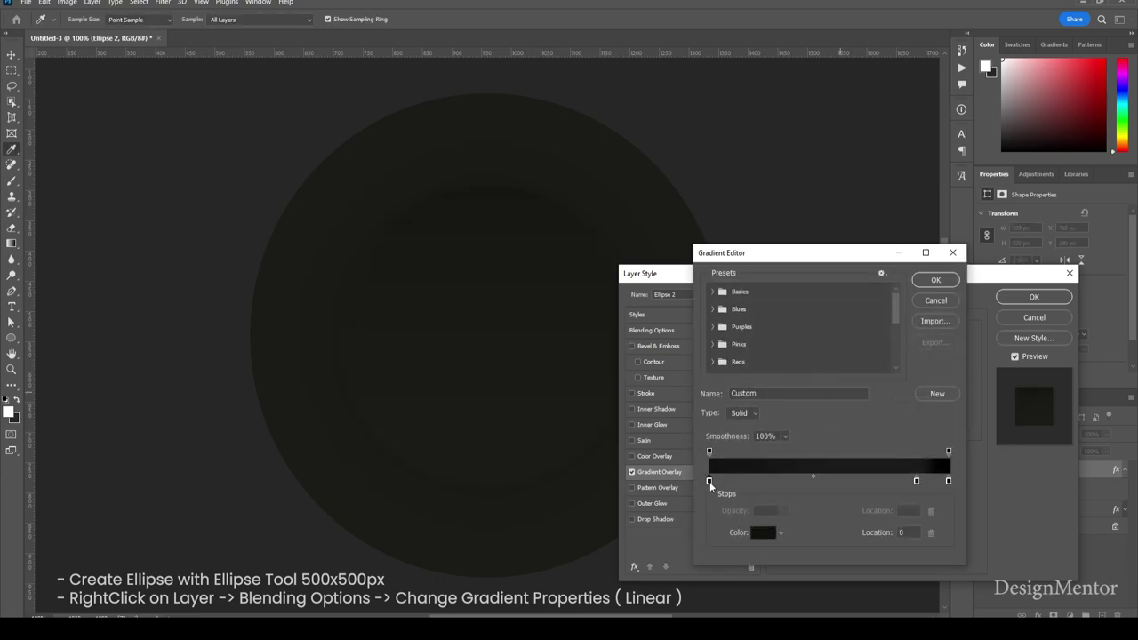
left_click(763, 532)
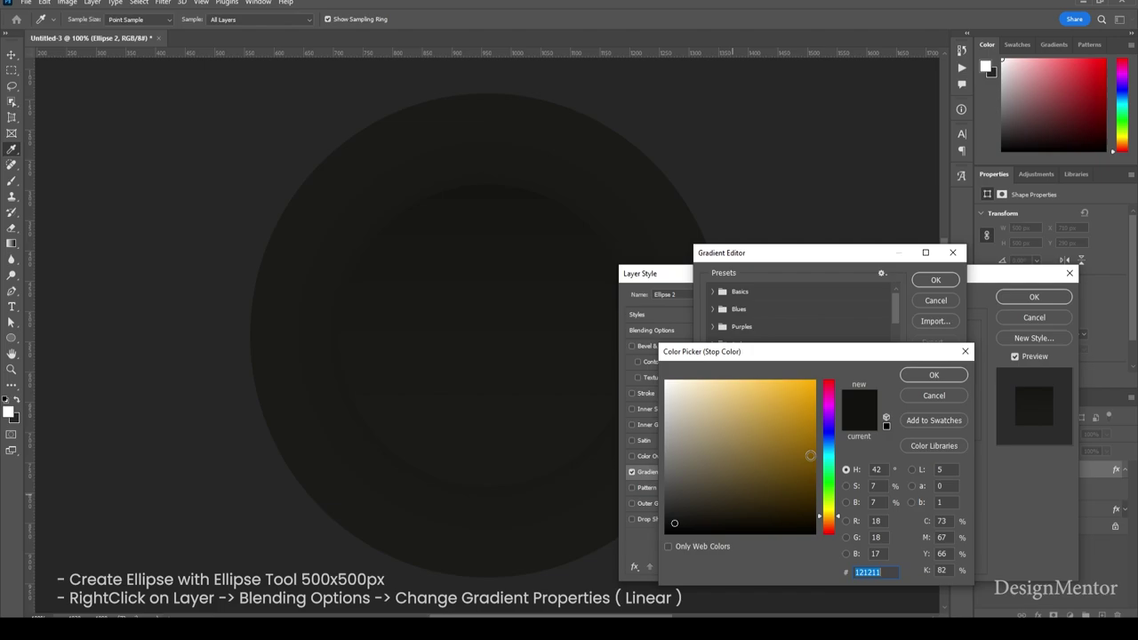
left_click_drag(805, 404, 738, 380)
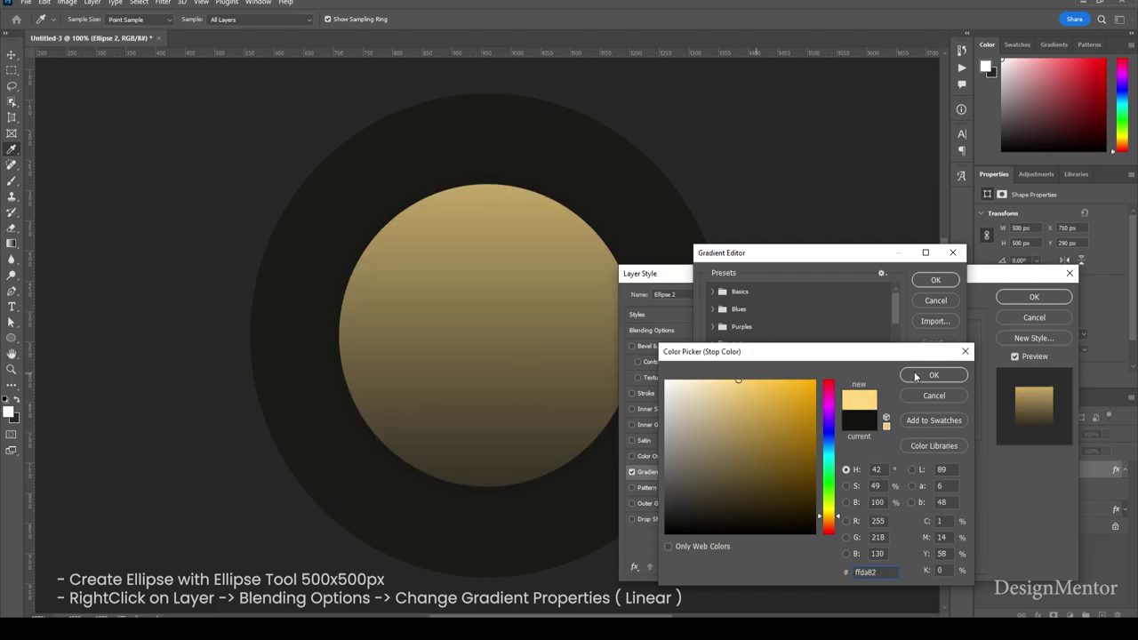
left_click(932, 375)
Remove the middle stop and make the right stop bright orange ffa800
left_click_drag(917, 481, 937, 489)
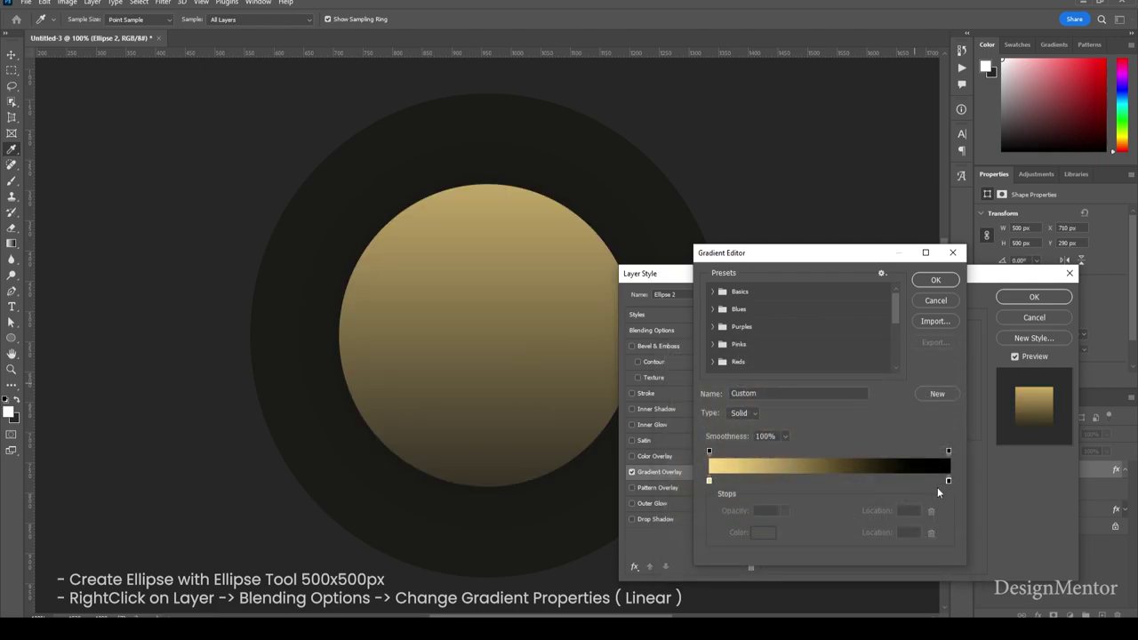
left_click(947, 481)
left_click(760, 532)
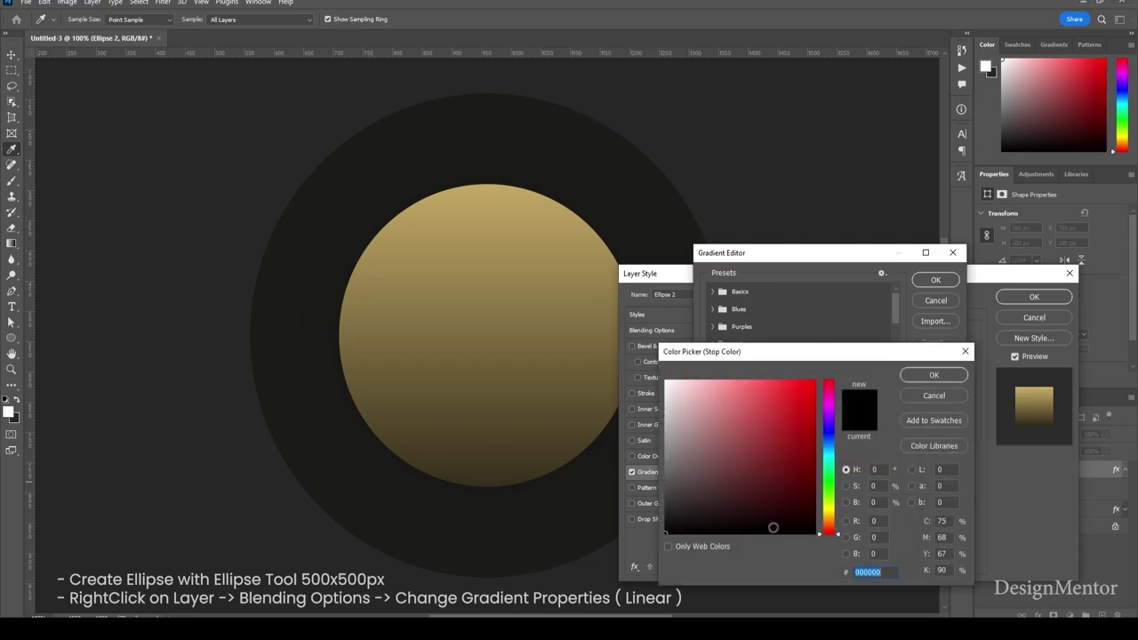
left_click_drag(837, 538, 838, 517)
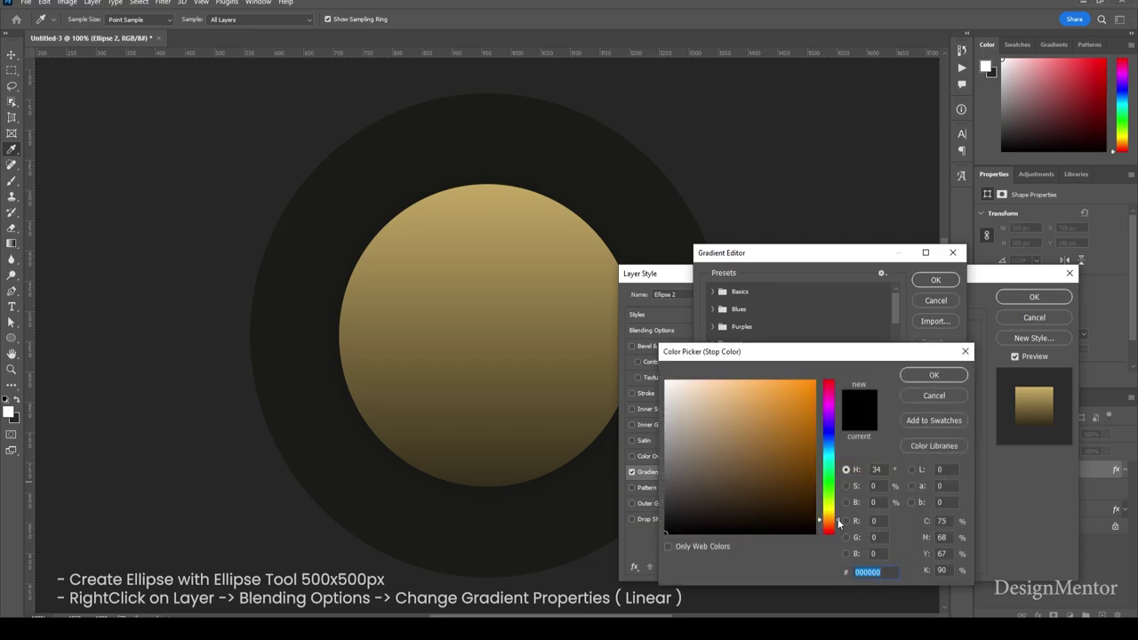
type("c08512")
left_click_drag(820, 392, 830, 377)
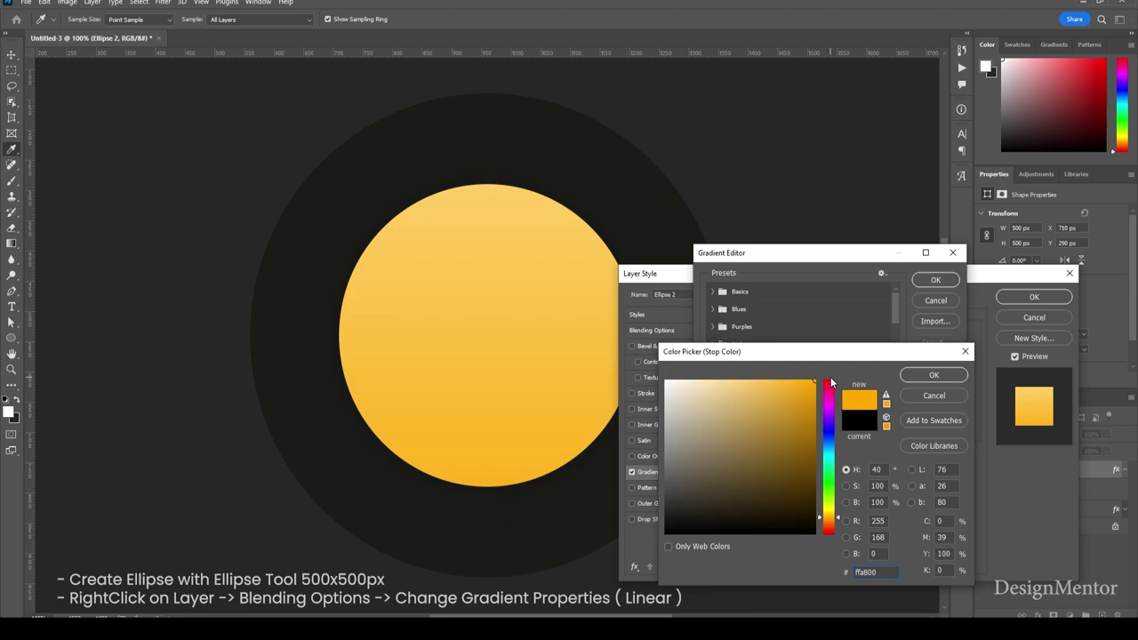
left_click(930, 378)
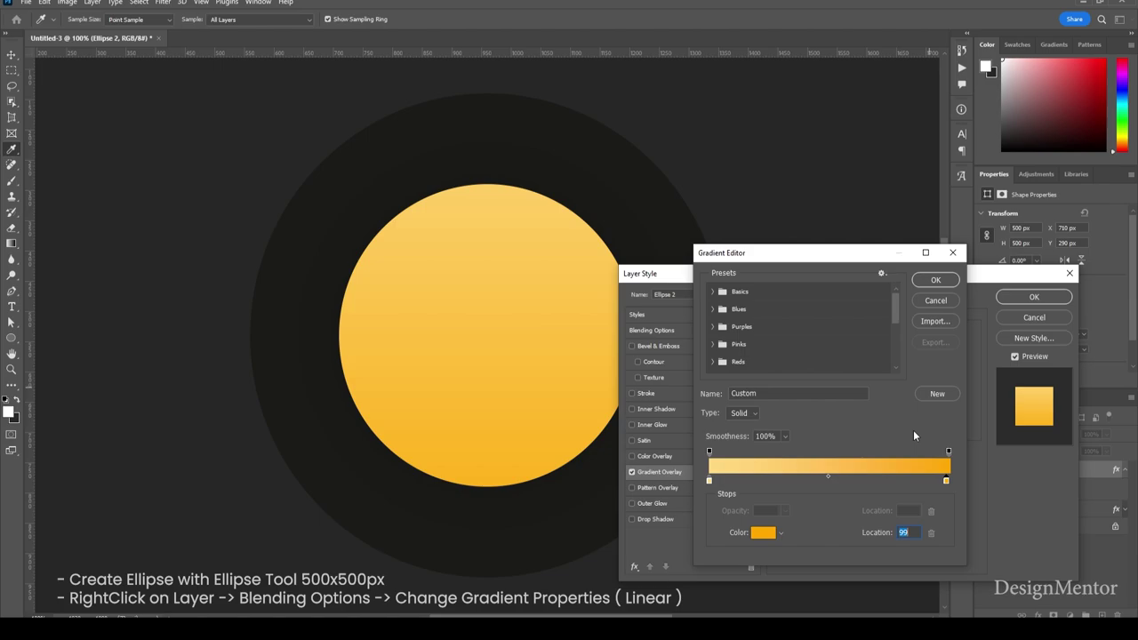
Confirm the pale ffdd8c left stop and apply the gradient overlay
left_click(708, 480)
left_click(763, 532)
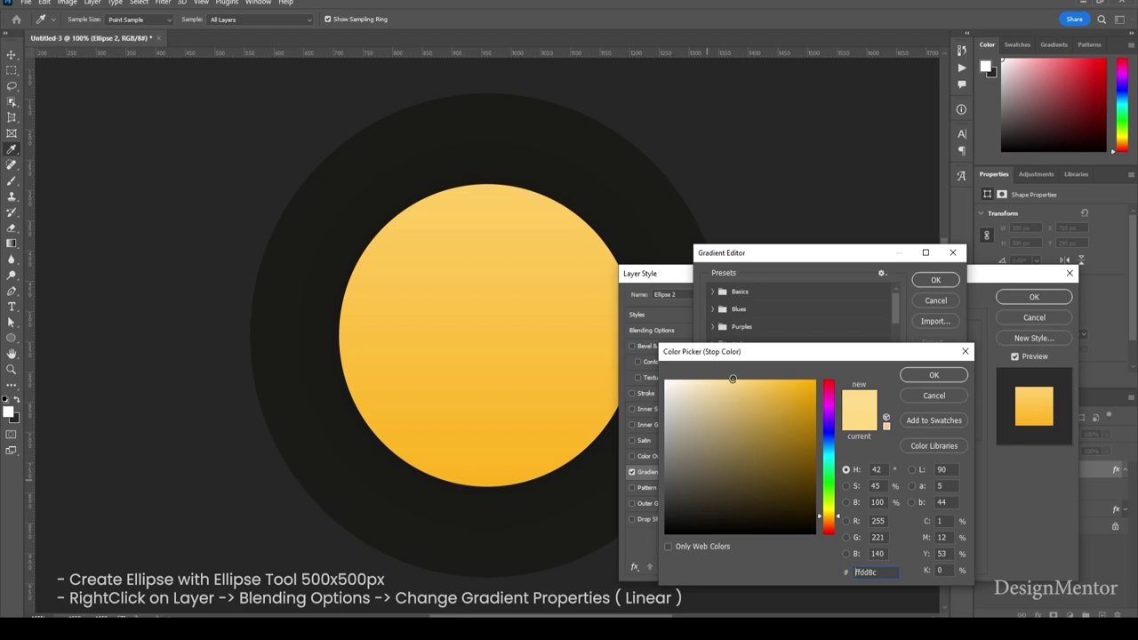
left_click(933, 375)
left_click(936, 281)
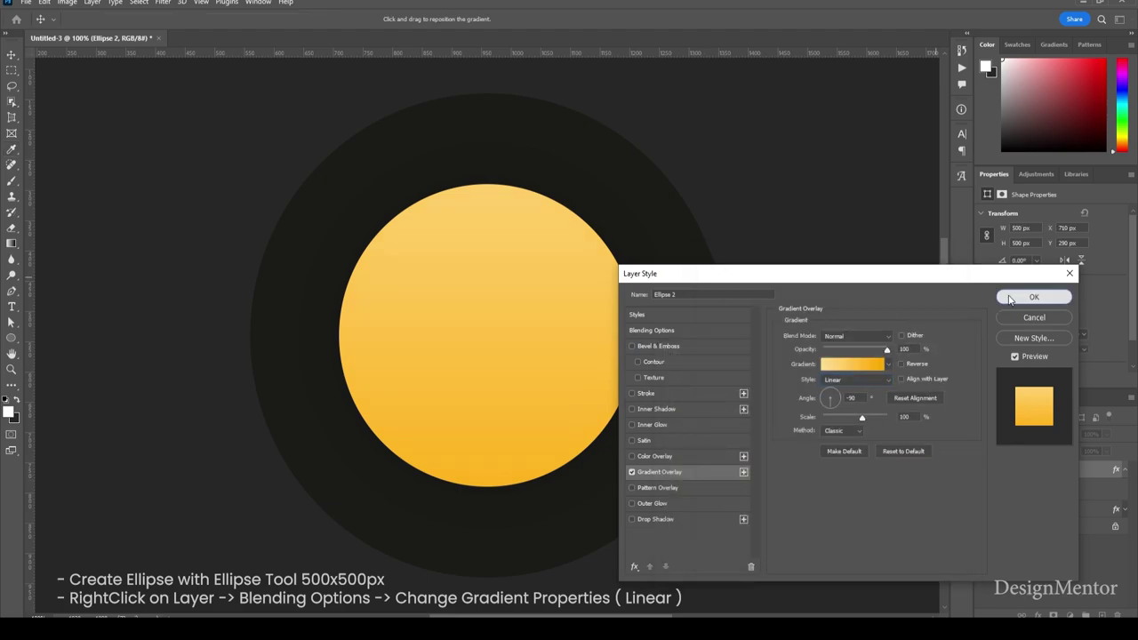
left_click(1034, 297)
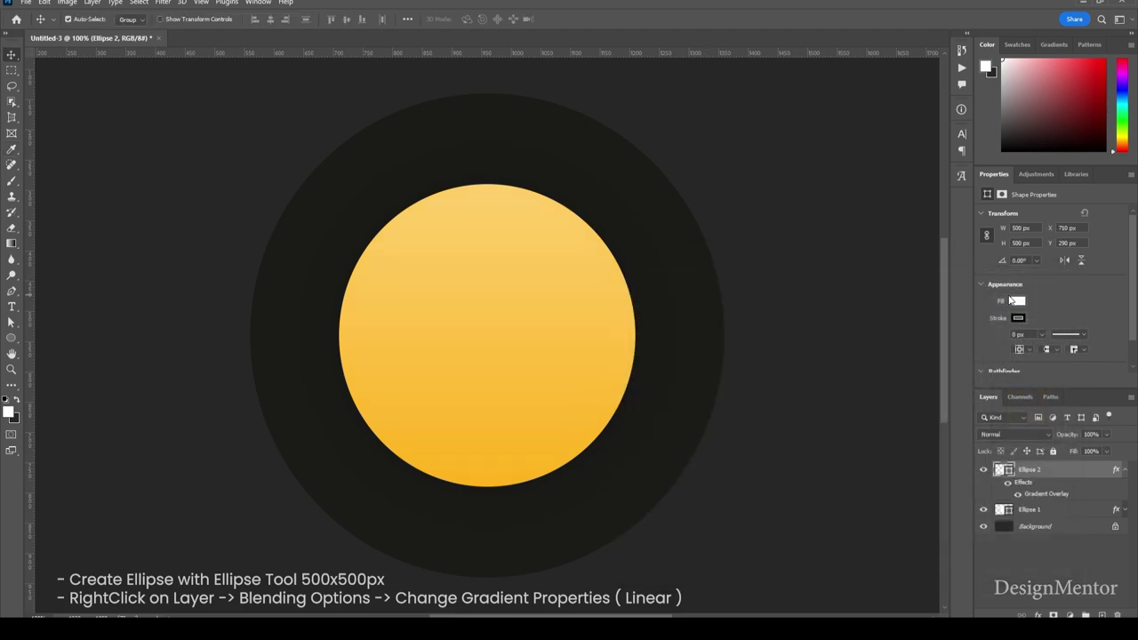
Duplicate the Ellipse 2 layer as Ellipse 2 copy
left_click(1124, 471)
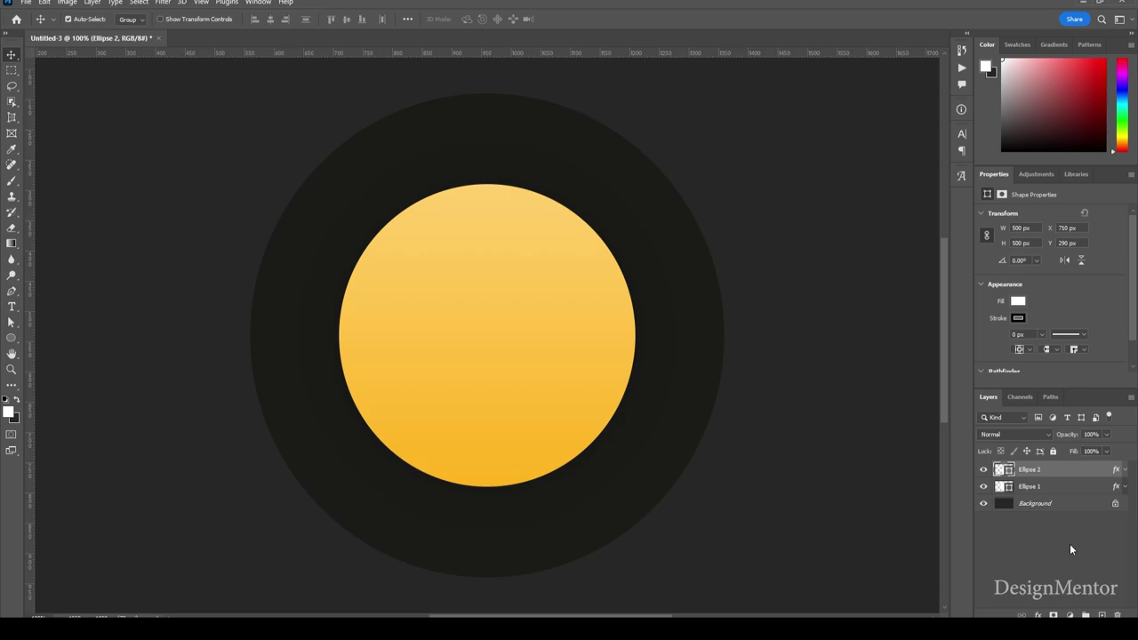
right_click(1051, 470)
left_click(1002, 197)
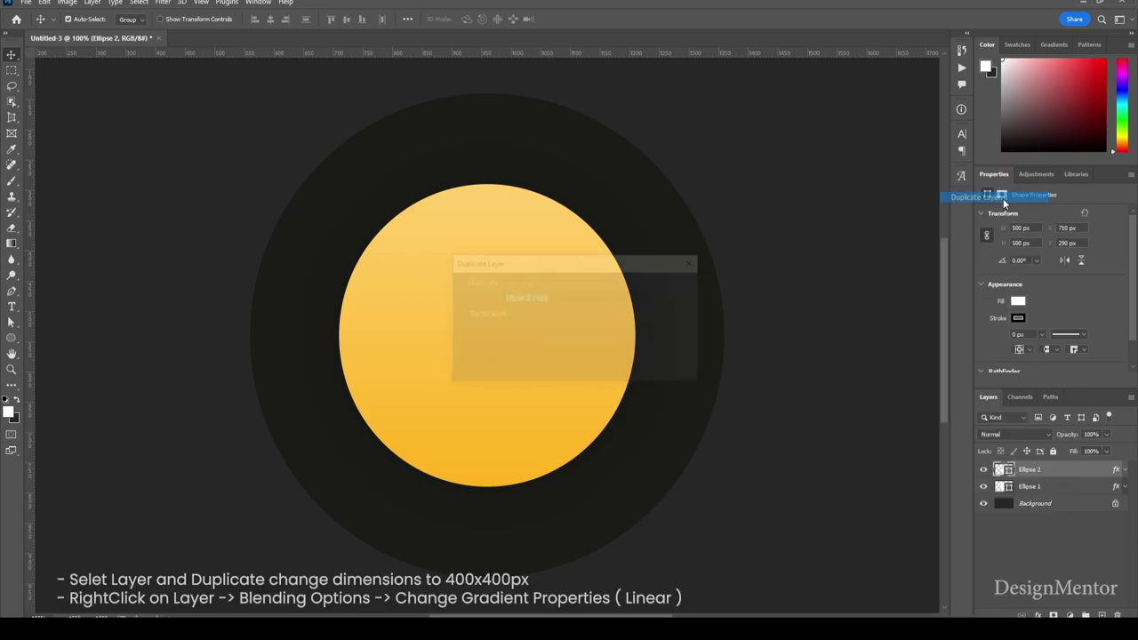
left_click(678, 286)
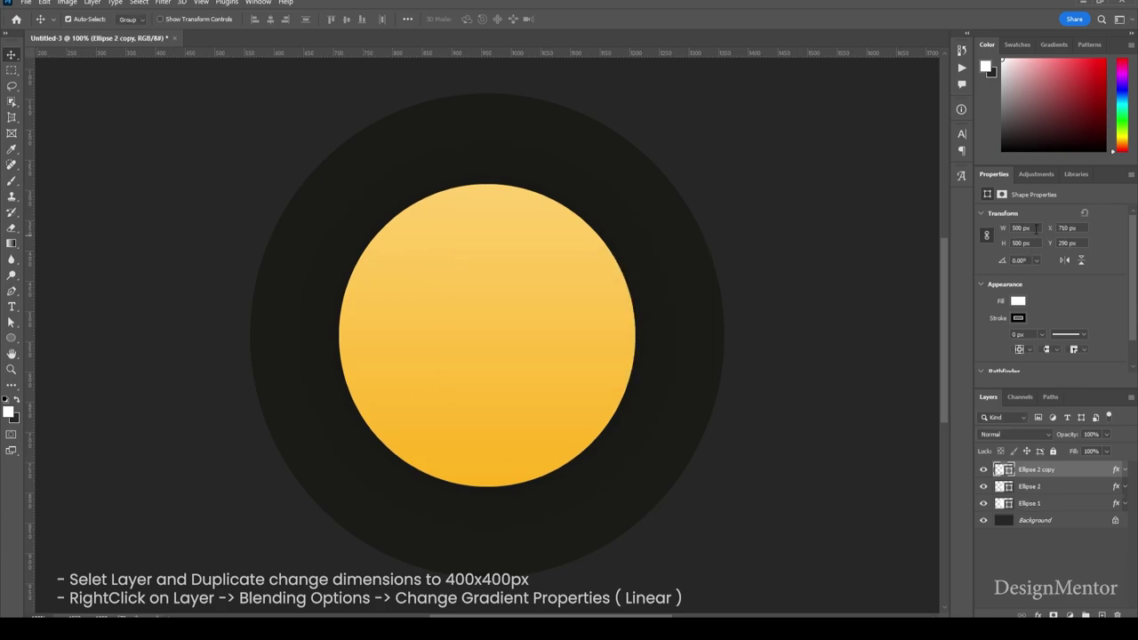
Resize the copy to 400 px and centre it on the original circle
left_click(1033, 228)
type("400")
key("Return")
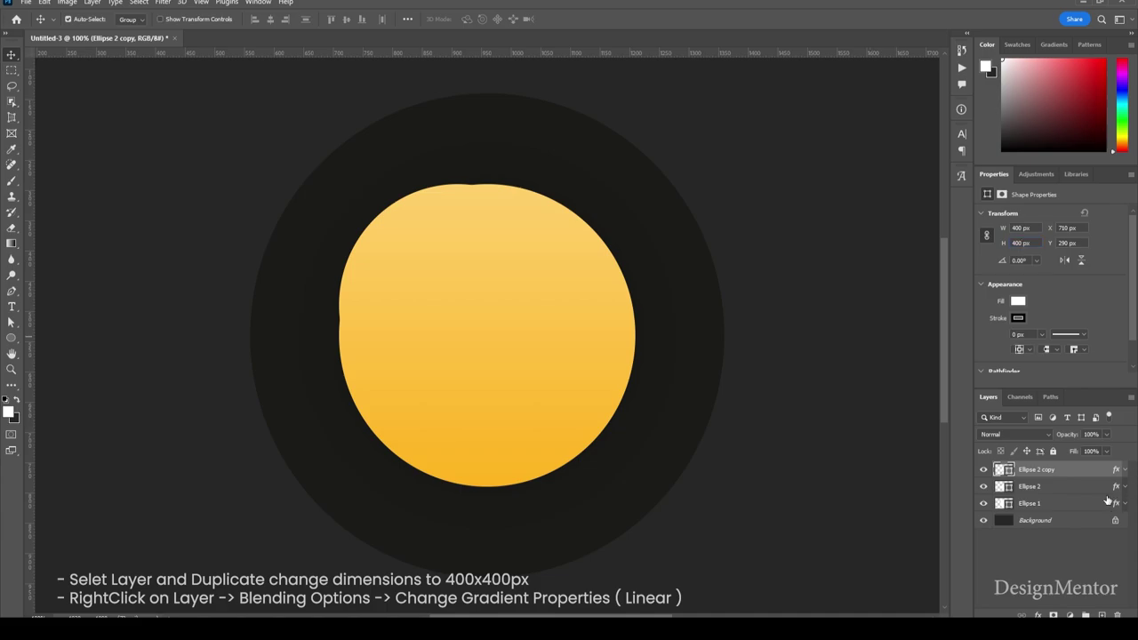
left_click_drag(442, 281, 497, 310)
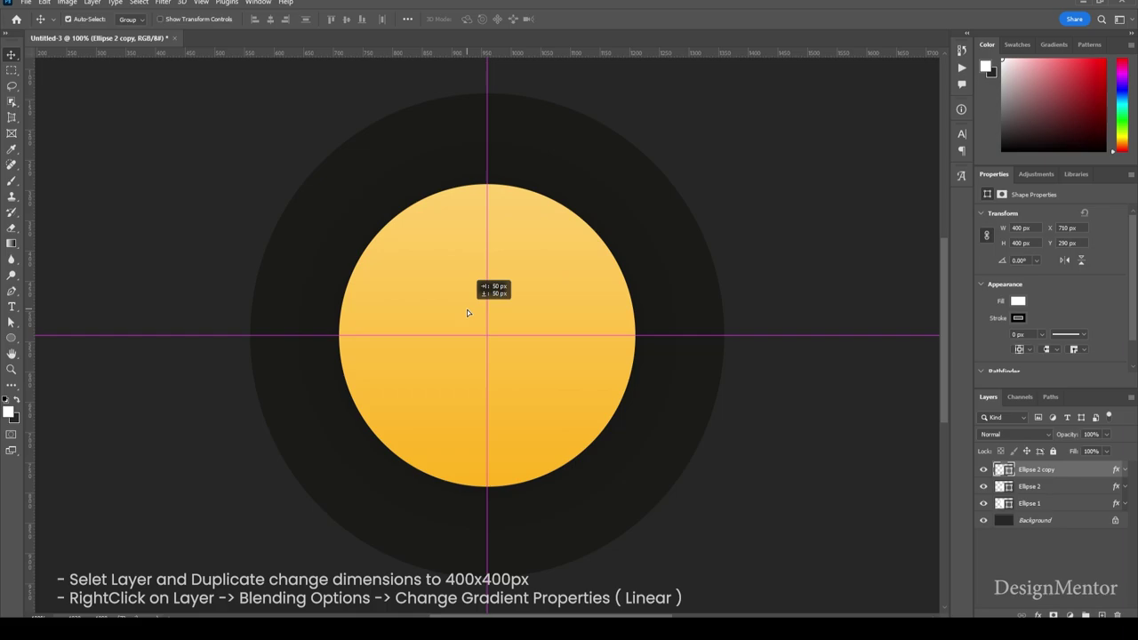
left_click_drag(496, 307, 467, 309)
right_click(1050, 469)
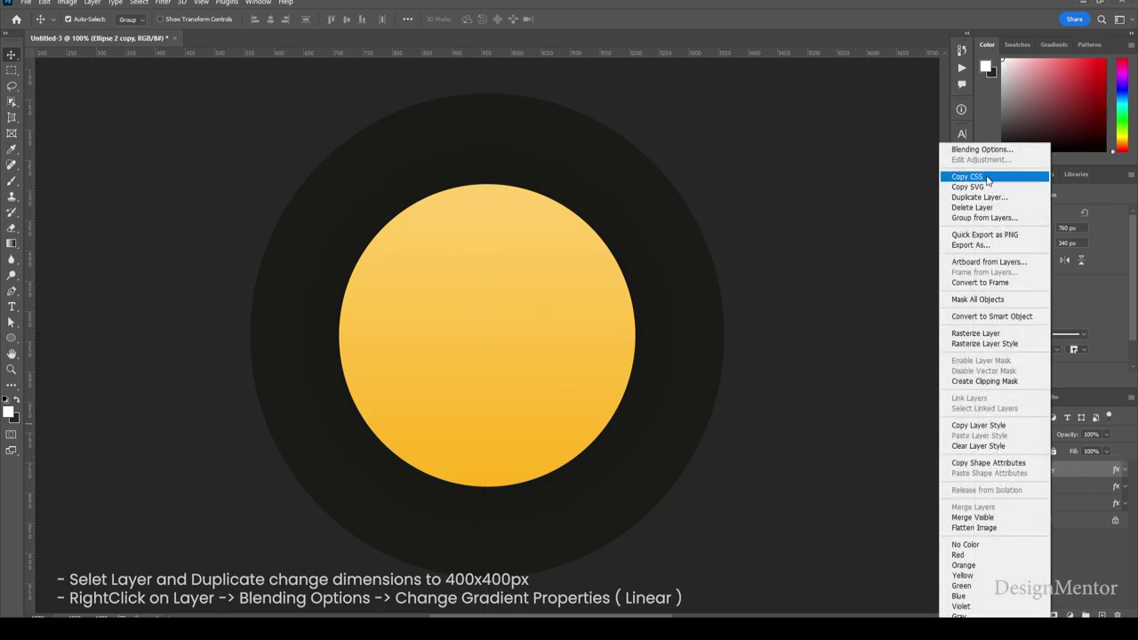
Turn on Reverse for Ellipse 2 copy's gradient overlay
left_click(984, 153)
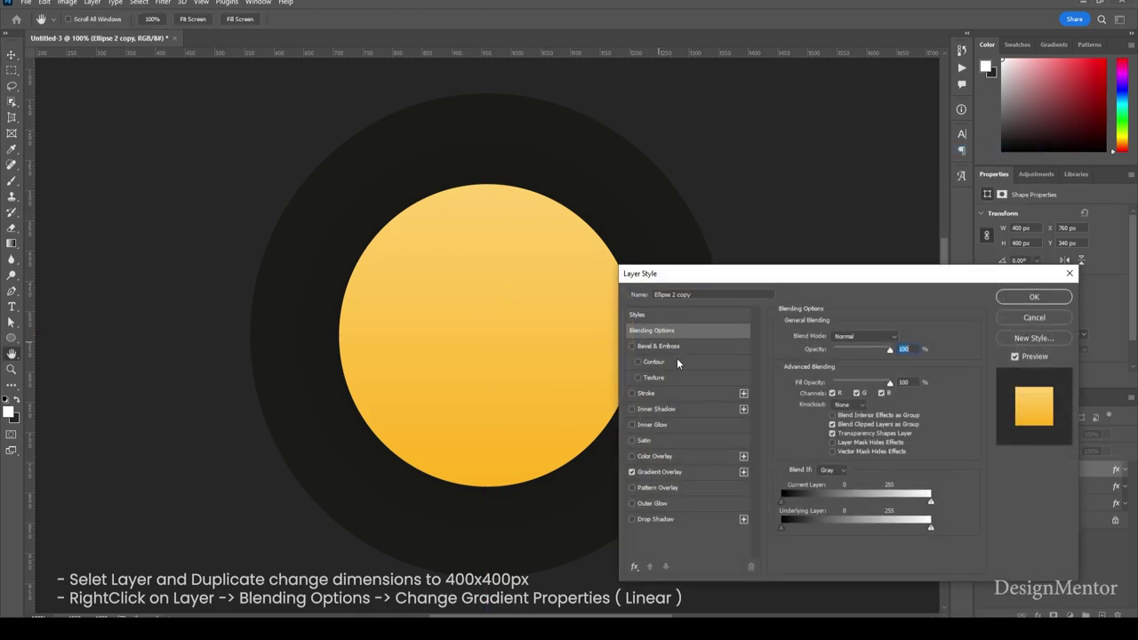
left_click(685, 474)
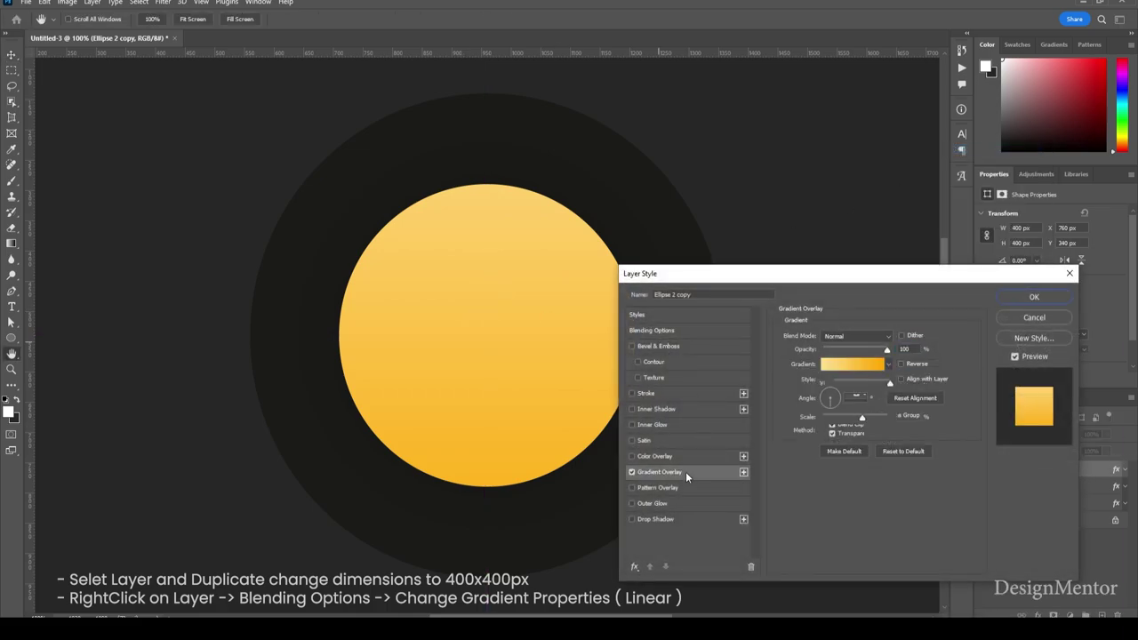
left_click(901, 364)
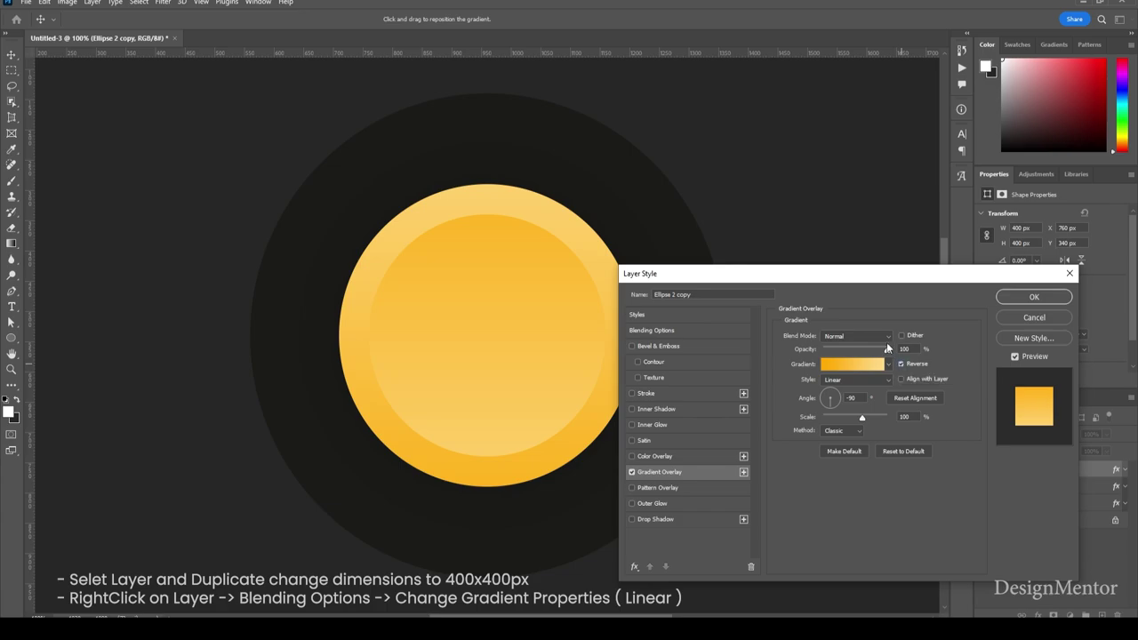
Change the gradient's right stop to #ed9c00 and apply the style
left_click(845, 366)
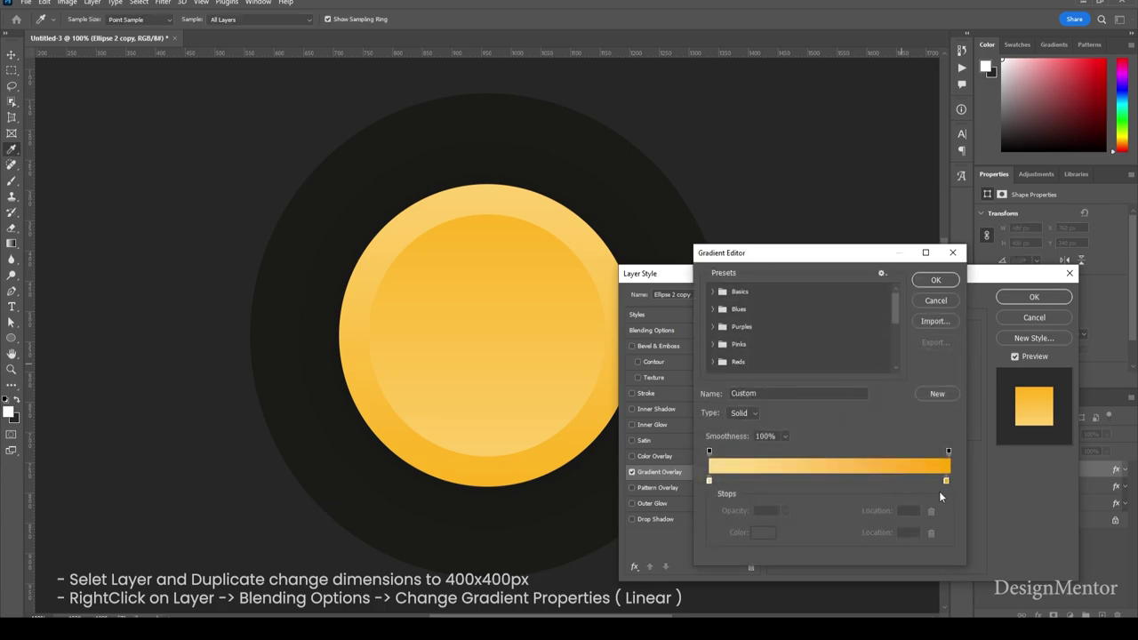
left_click(945, 481)
left_click(766, 533)
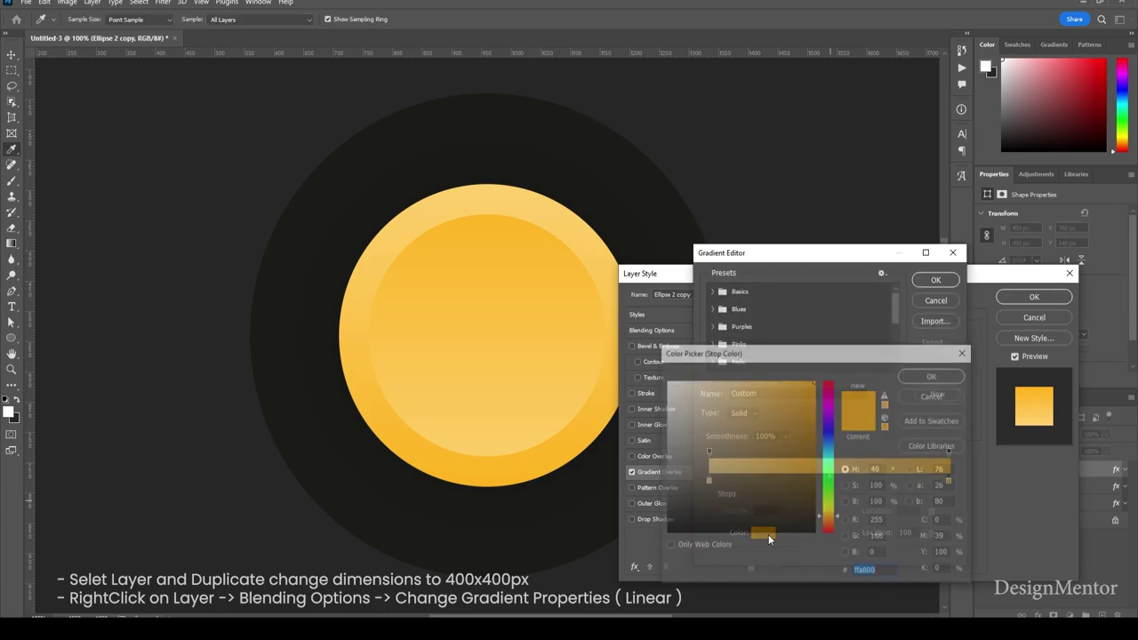
left_click(813, 391)
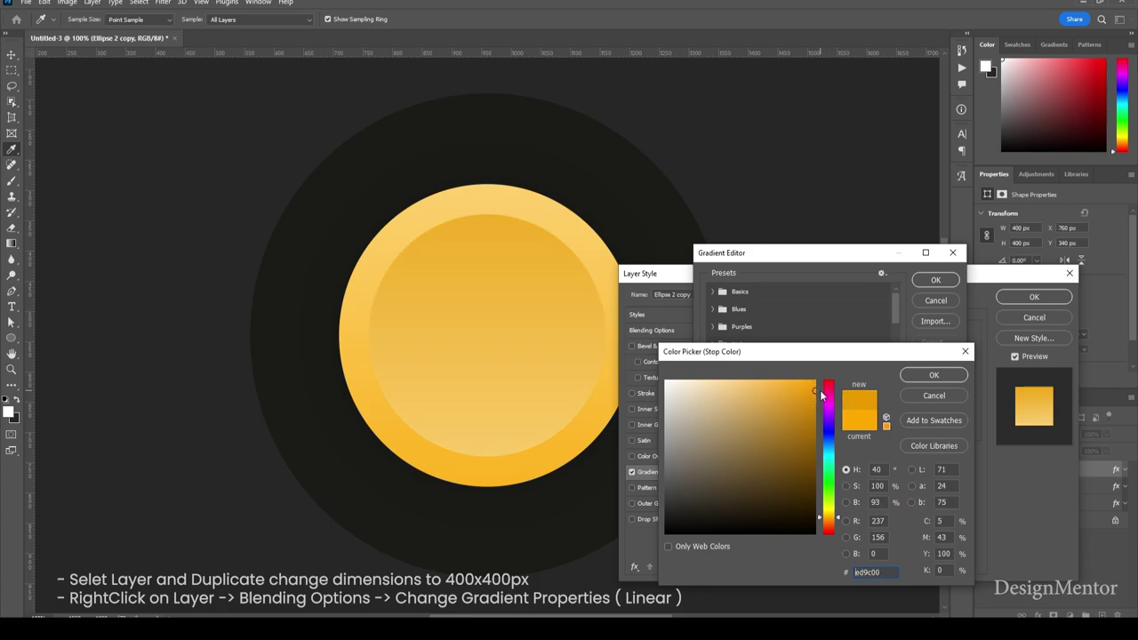
left_click(931, 376)
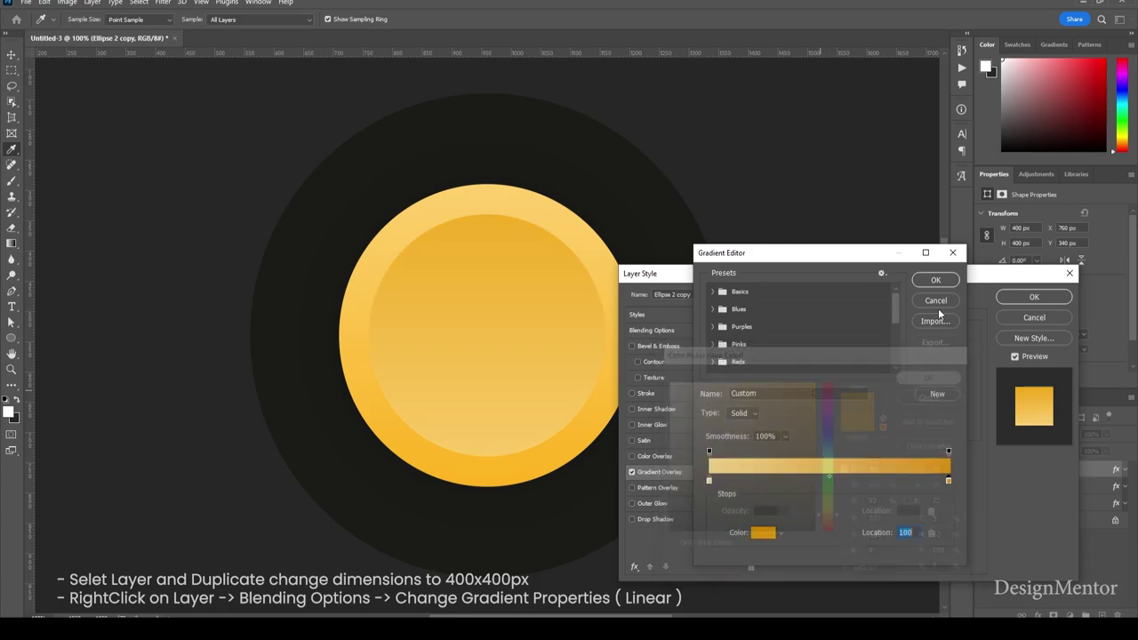
left_click(933, 280)
left_click(1031, 296)
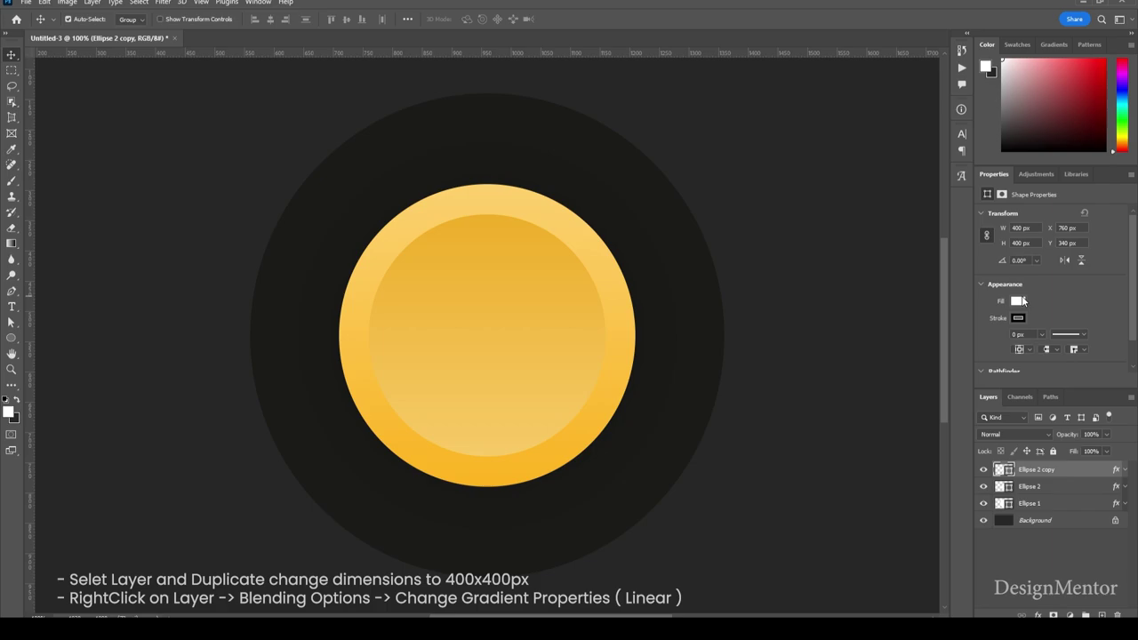
Add a Multiply drop shadow to Ellipse 2: 35%, 90°, distance 10, spread 5, size 16
left_click(1063, 504)
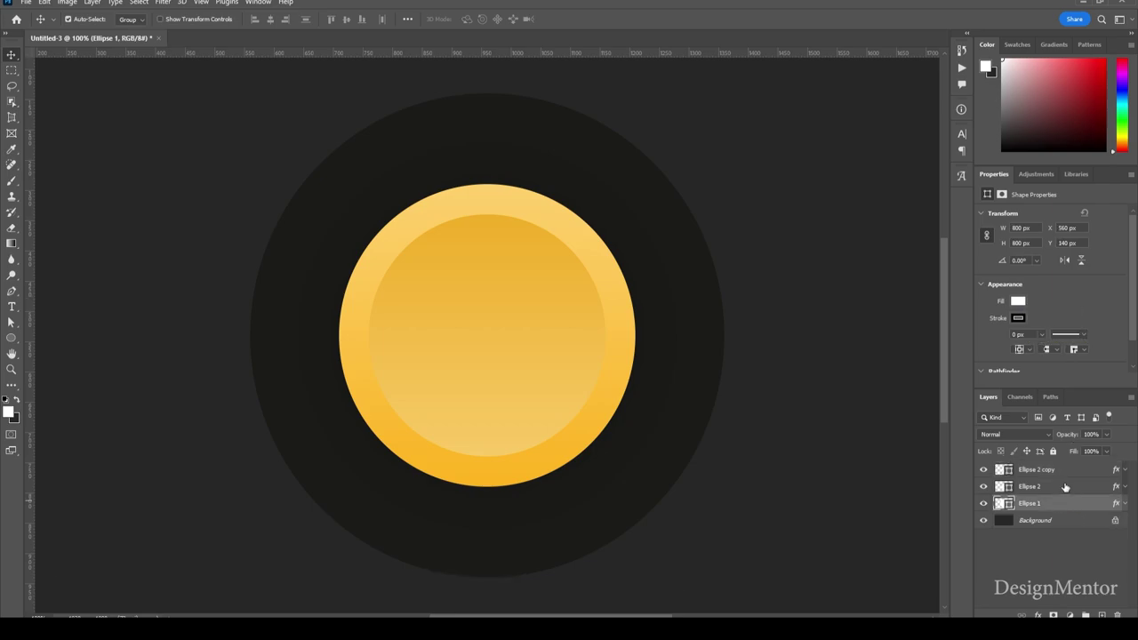
left_click(1065, 487)
right_click(1065, 487)
left_click(906, 119)
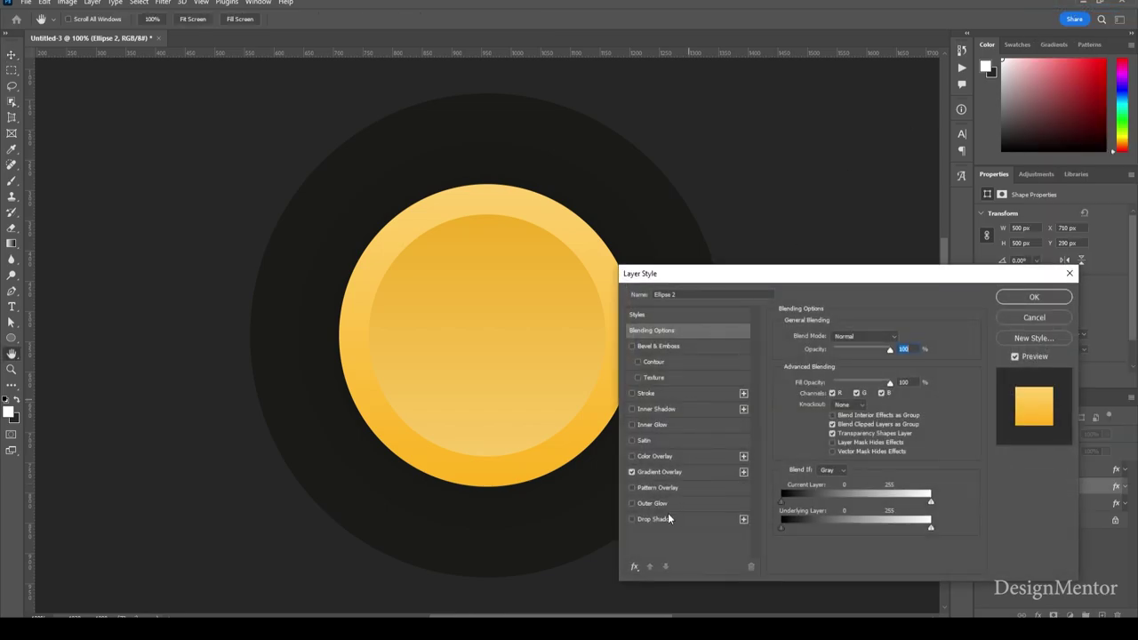
left_click(667, 520)
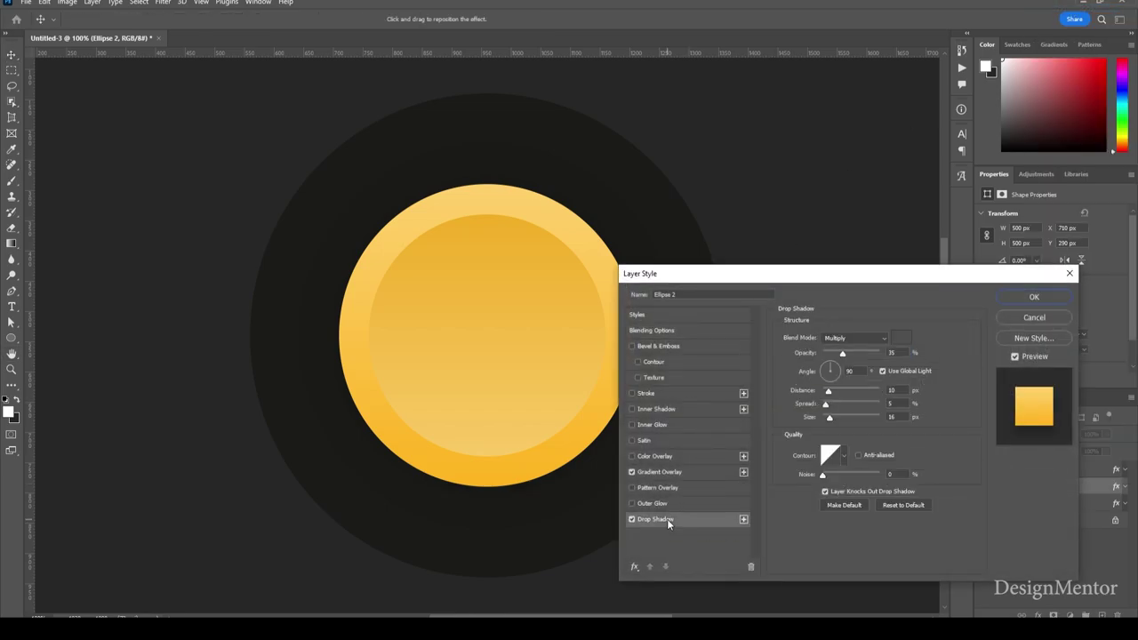
left_click(1034, 297)
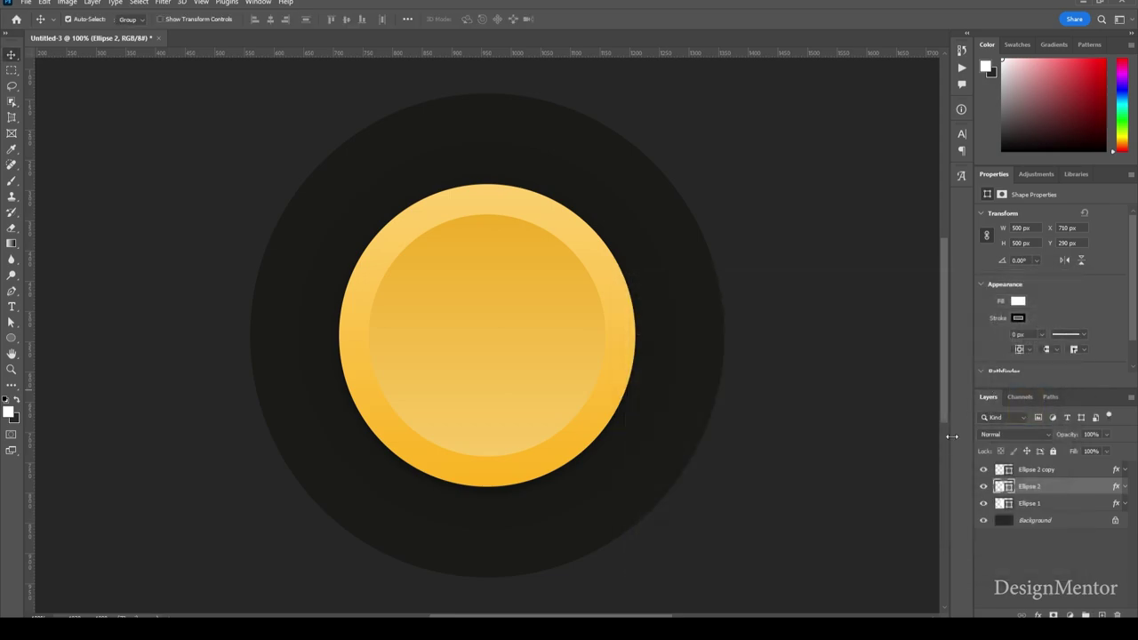
left_click(1047, 470)
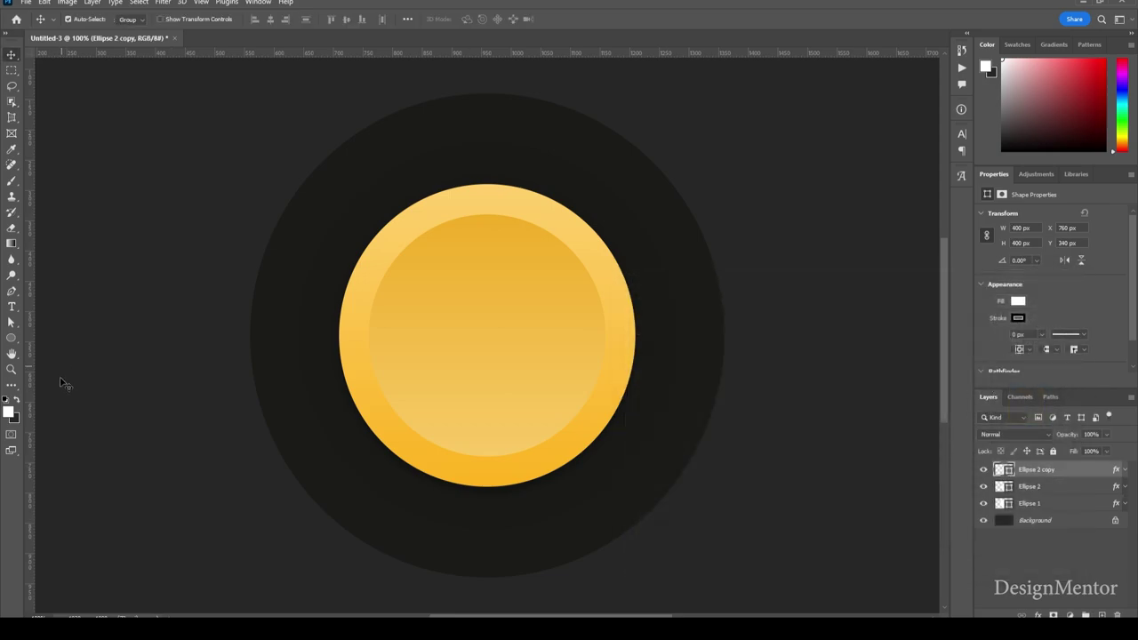
Create a 150 × 150 px triangle shape with the Triangle tool
left_click(12, 338)
right_click(11, 337)
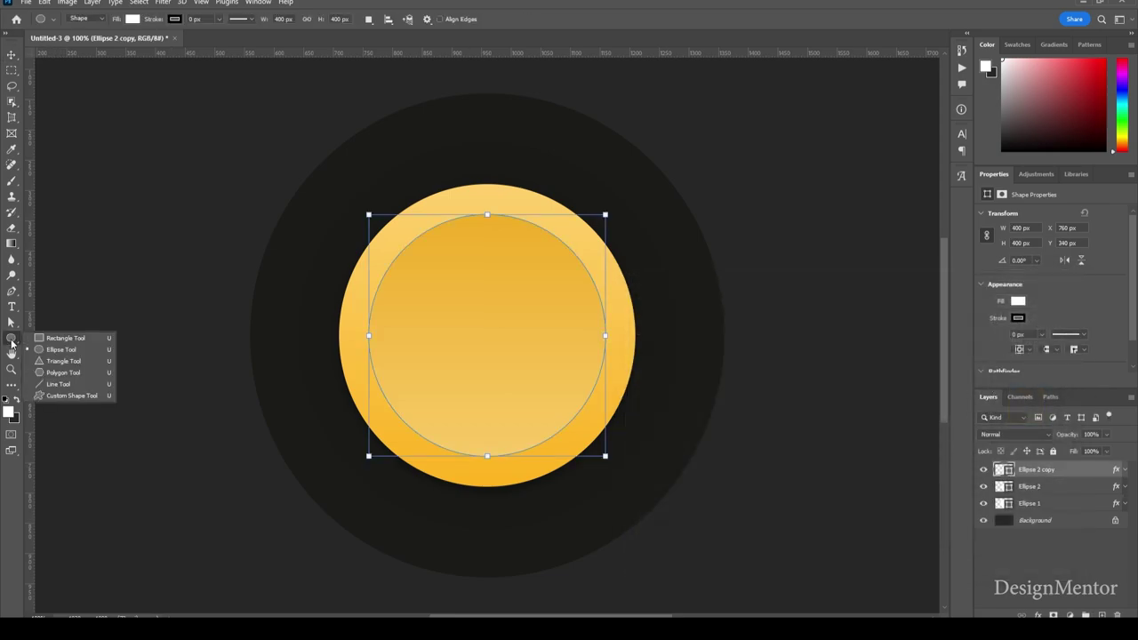
left_click(60, 359)
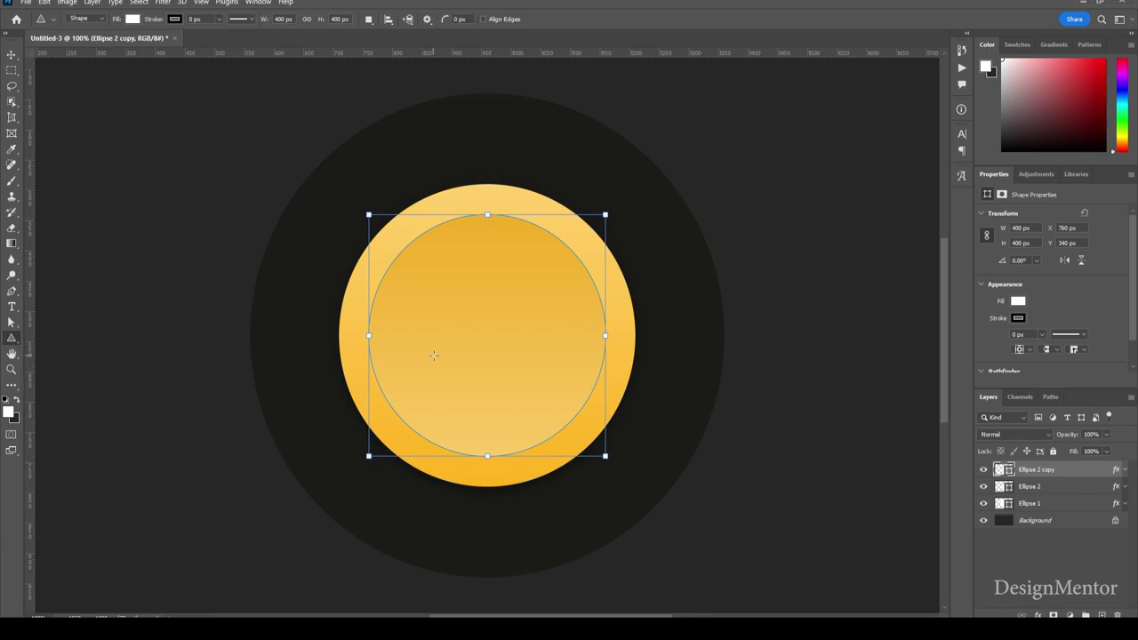
left_click(473, 328)
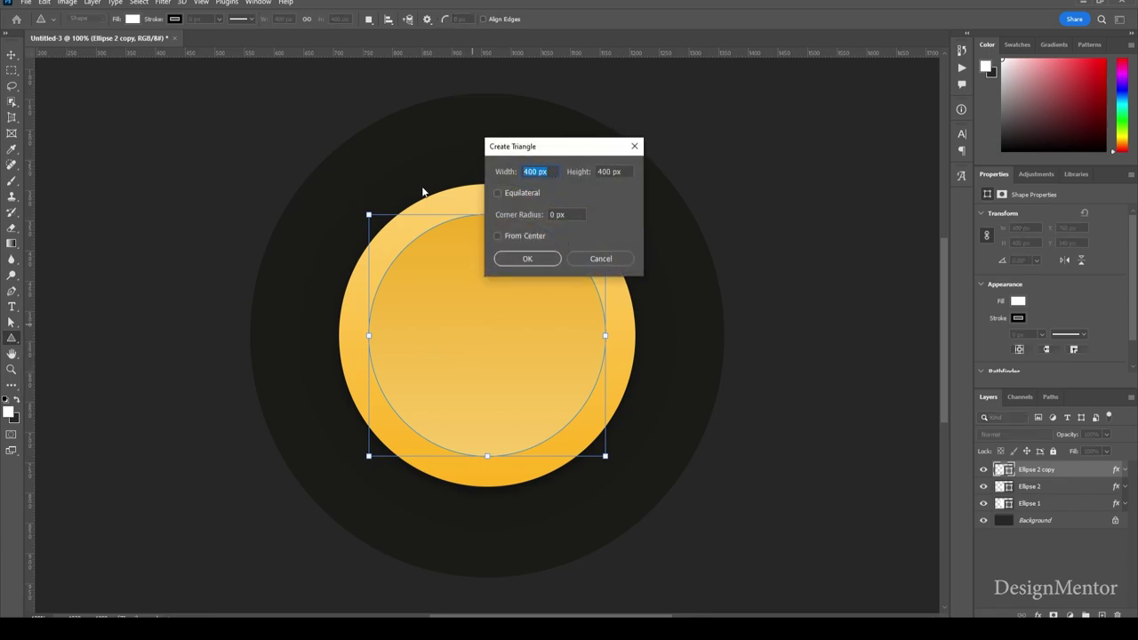
type("150")
key("Tab")
type("150")
key("Return")
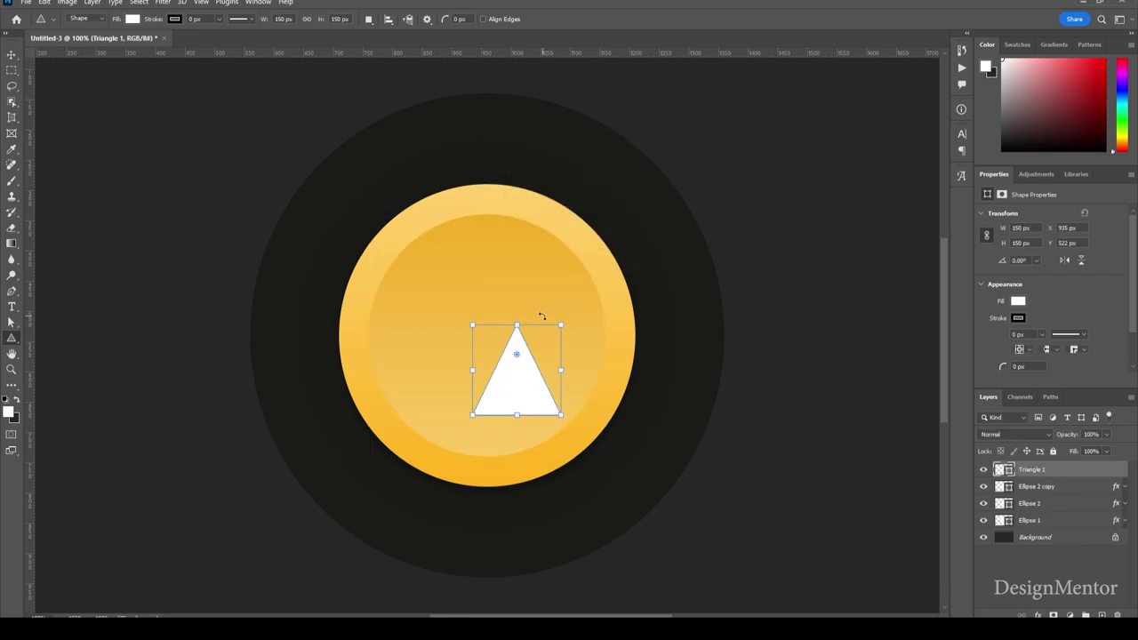
Rotate the triangle 90° to point right and centre it on the yellow button
key("e")
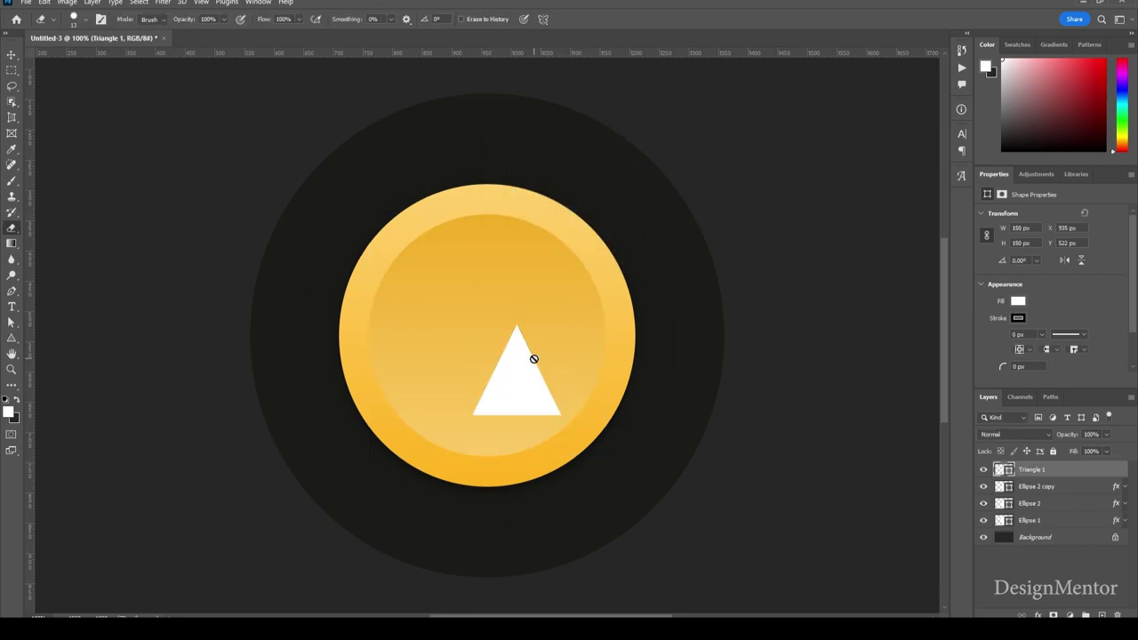
key("ctrl+t")
left_click_drag(568, 321, 582, 411)
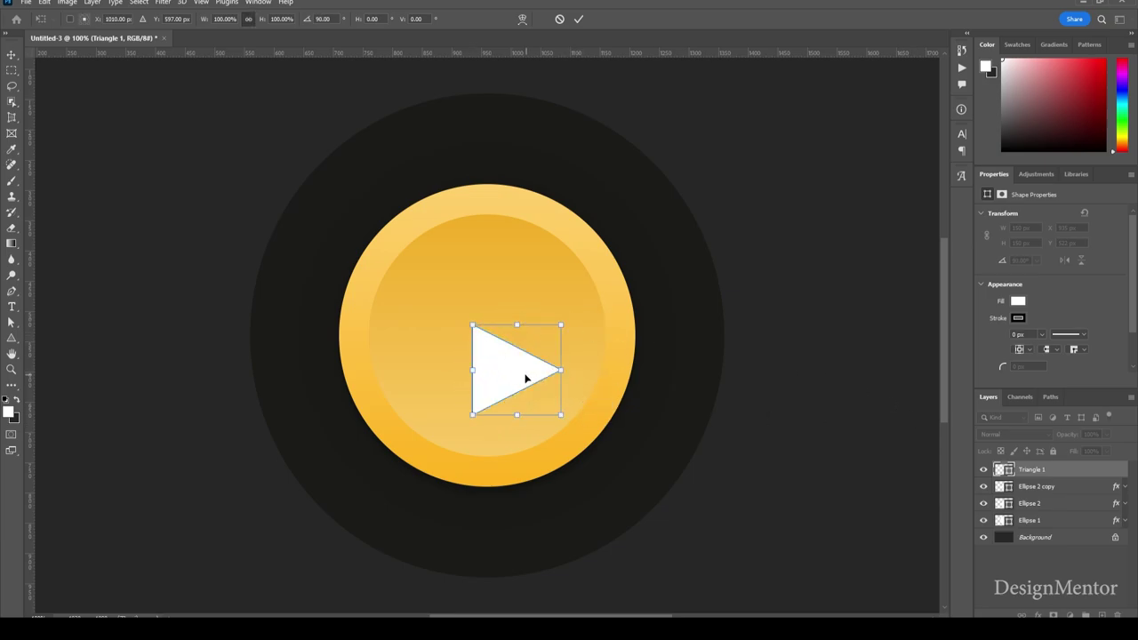
mouse_move(526, 379)
left_mouse_down()
mouse_move(511, 340)
mouse_move(484, 339)
left_mouse_up()
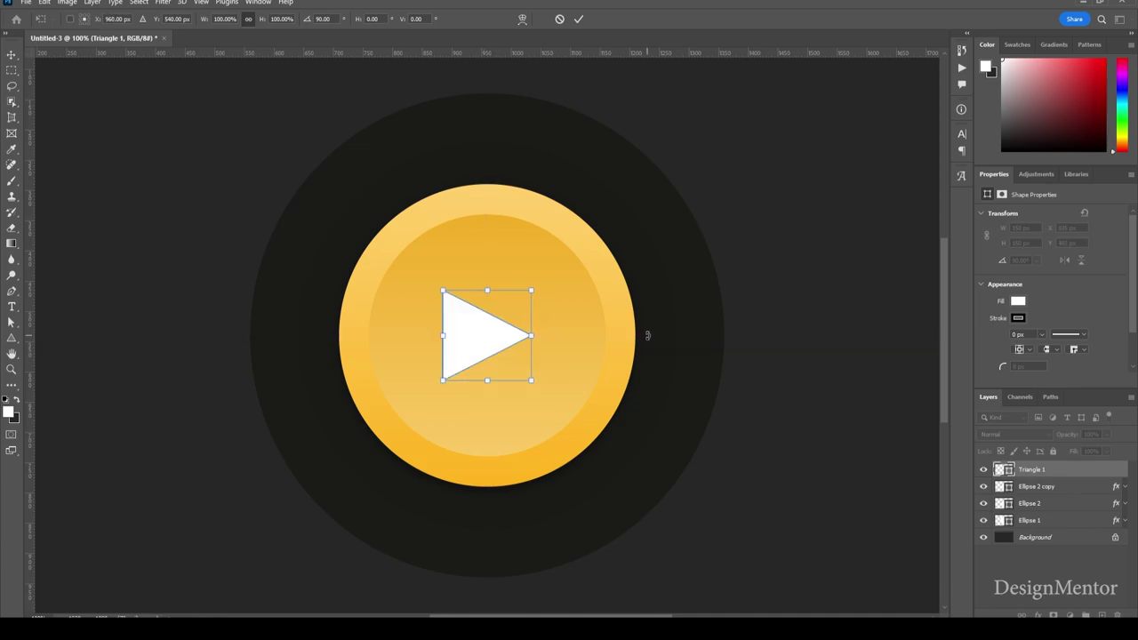
left_click(578, 19)
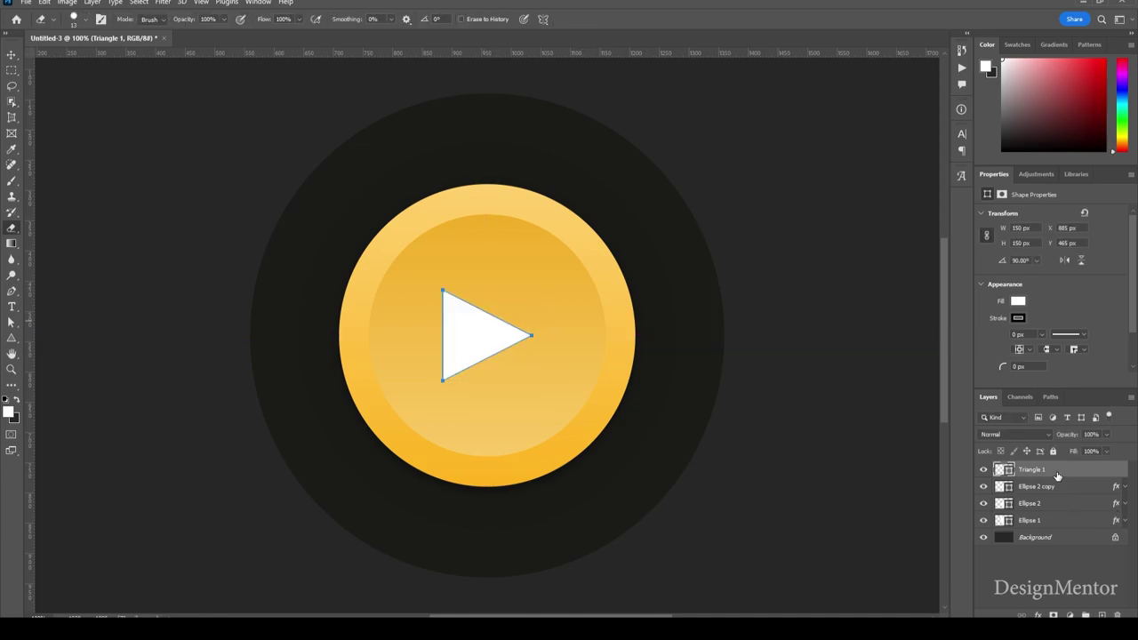
Add a black Color Overlay to Triangle 1 so the play icon turns solid black
right_click(1056, 476)
left_click(978, 151)
left_click(683, 455)
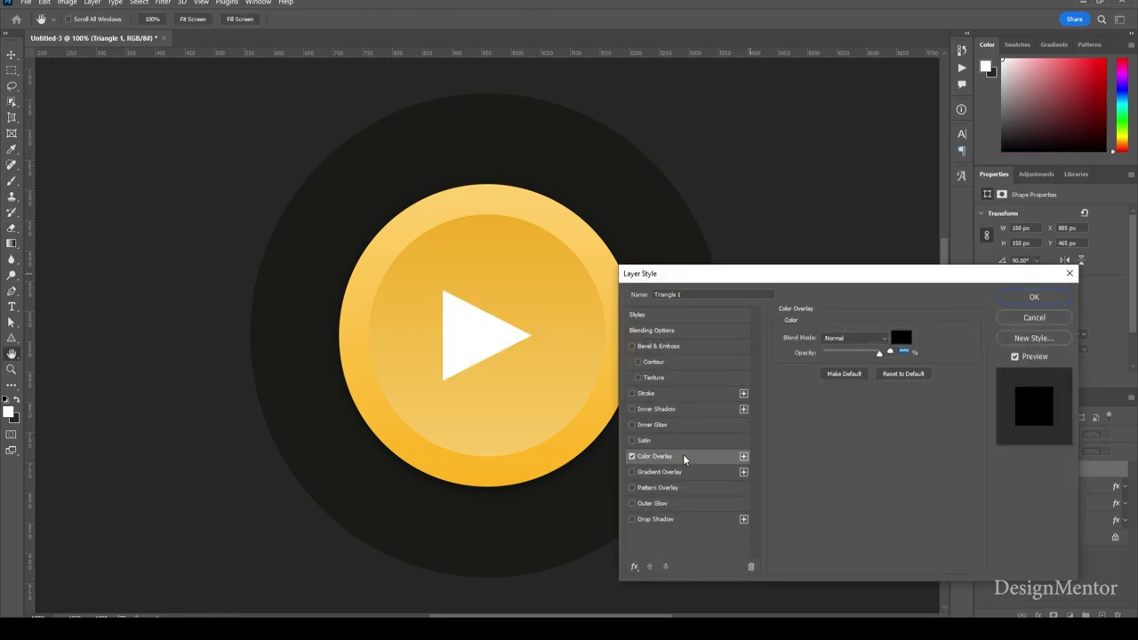
left_click(901, 339)
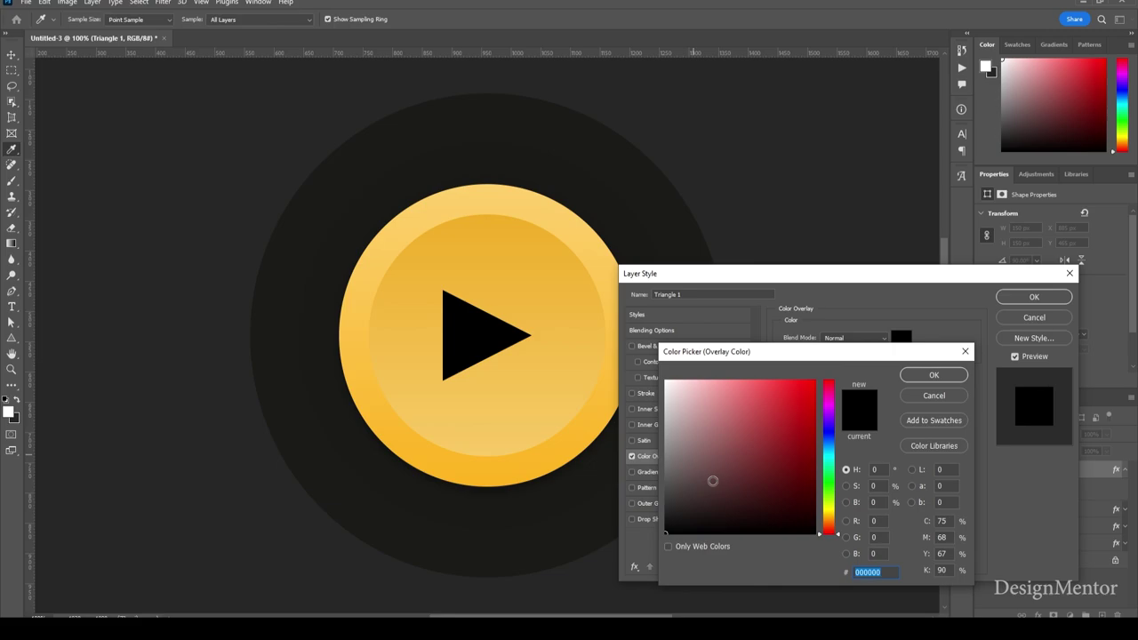
left_click(931, 376)
left_click(1018, 299)
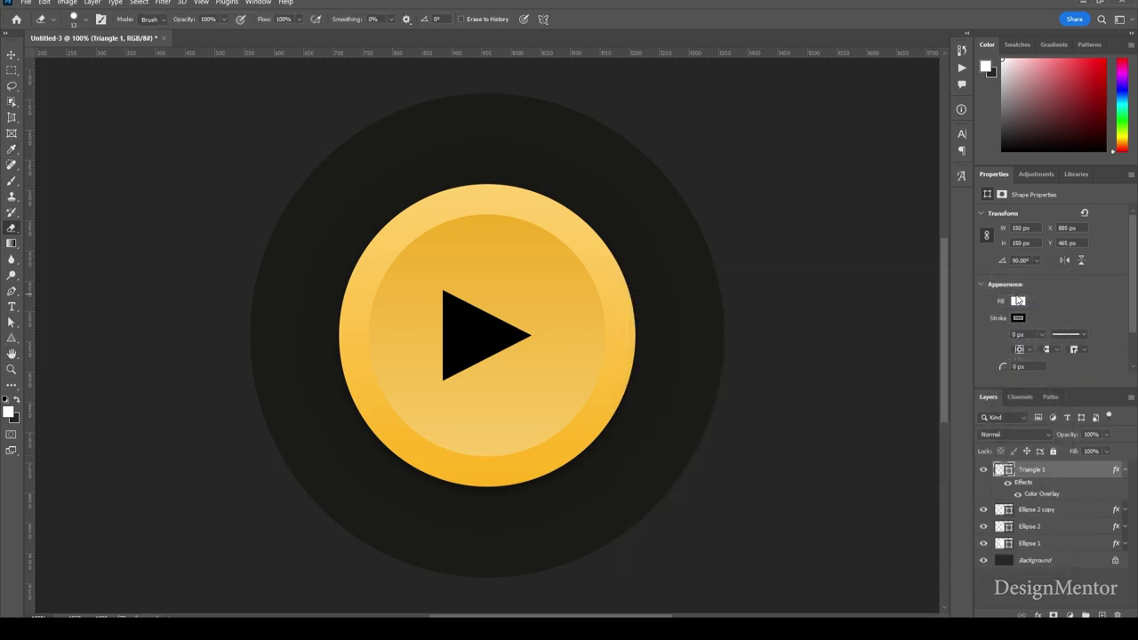
left_click(1125, 469)
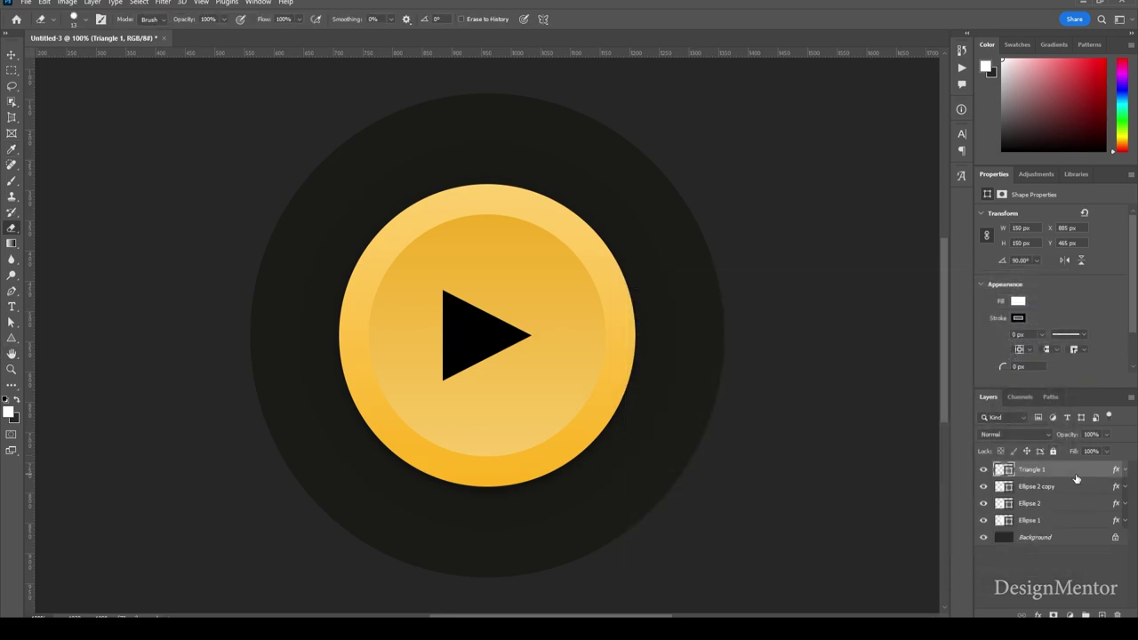
Duplicate Triangle 1 and place the copy beneath the original layer
right_click(1051, 476)
left_click(986, 195)
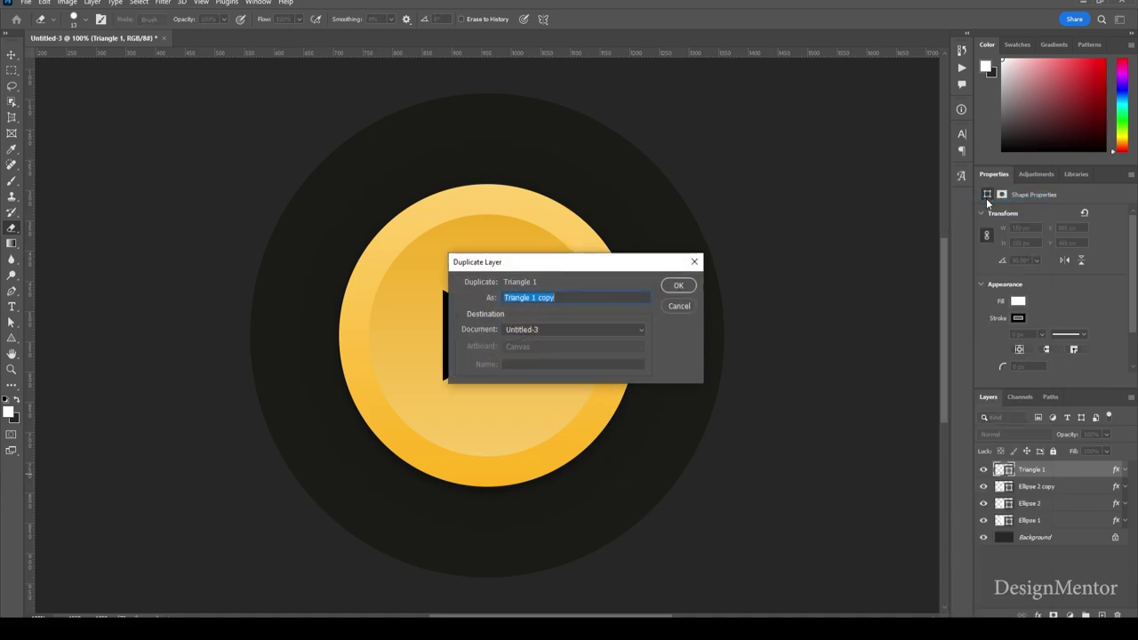
left_click(678, 285)
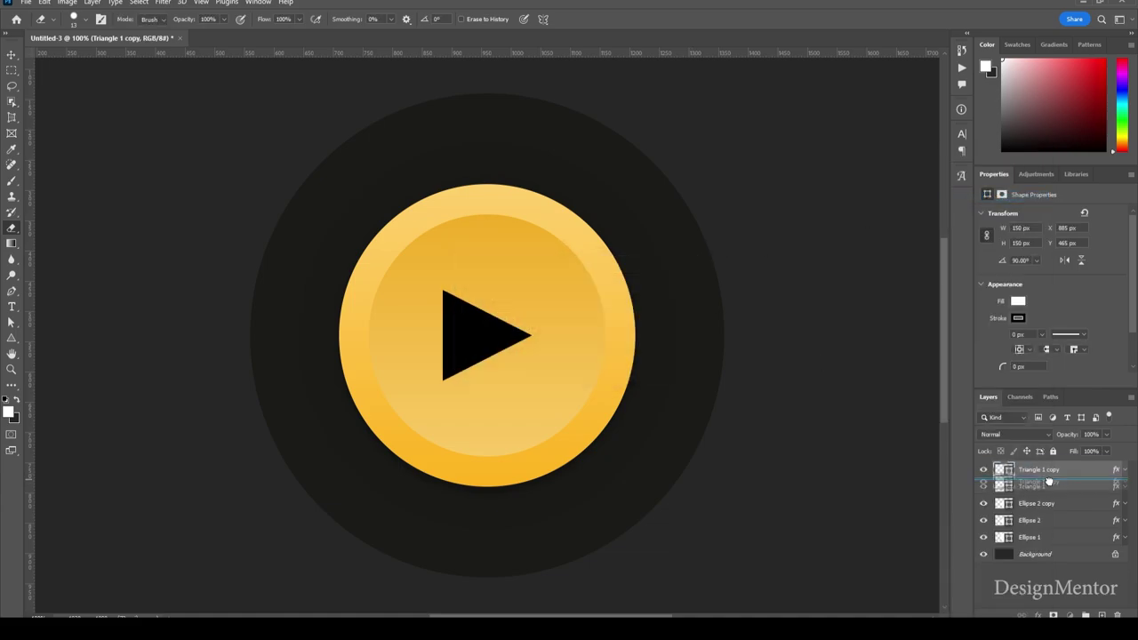
left_click_drag(1036, 471, 1058, 489)
Change the copy's Color Overlay to darker orange #e5a016
right_click(1058, 487)
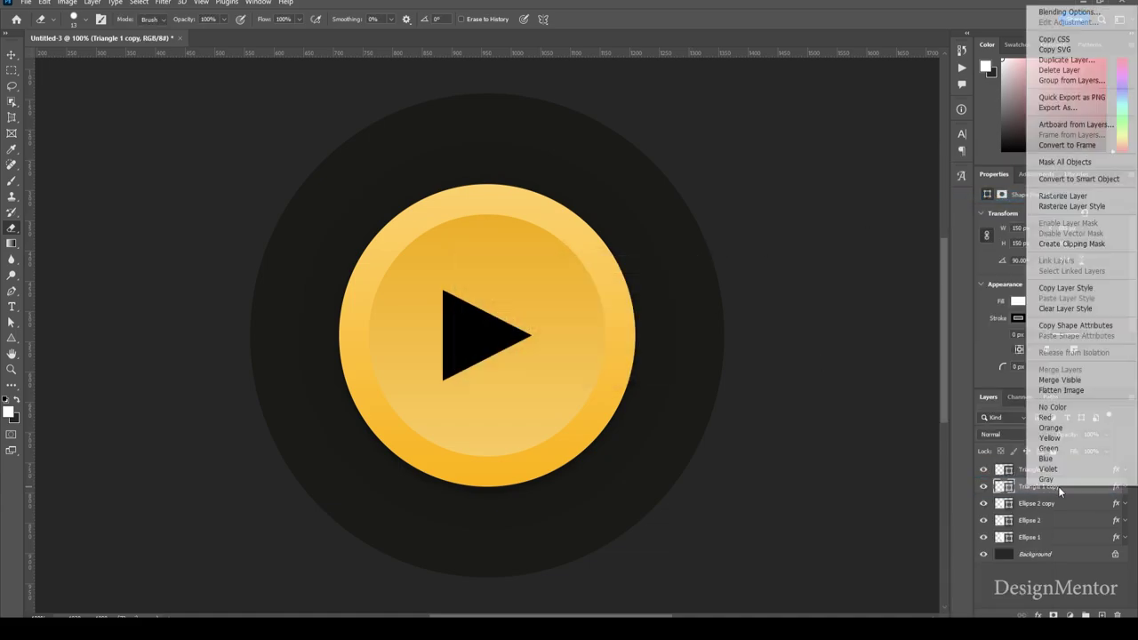
left_click(1062, 13)
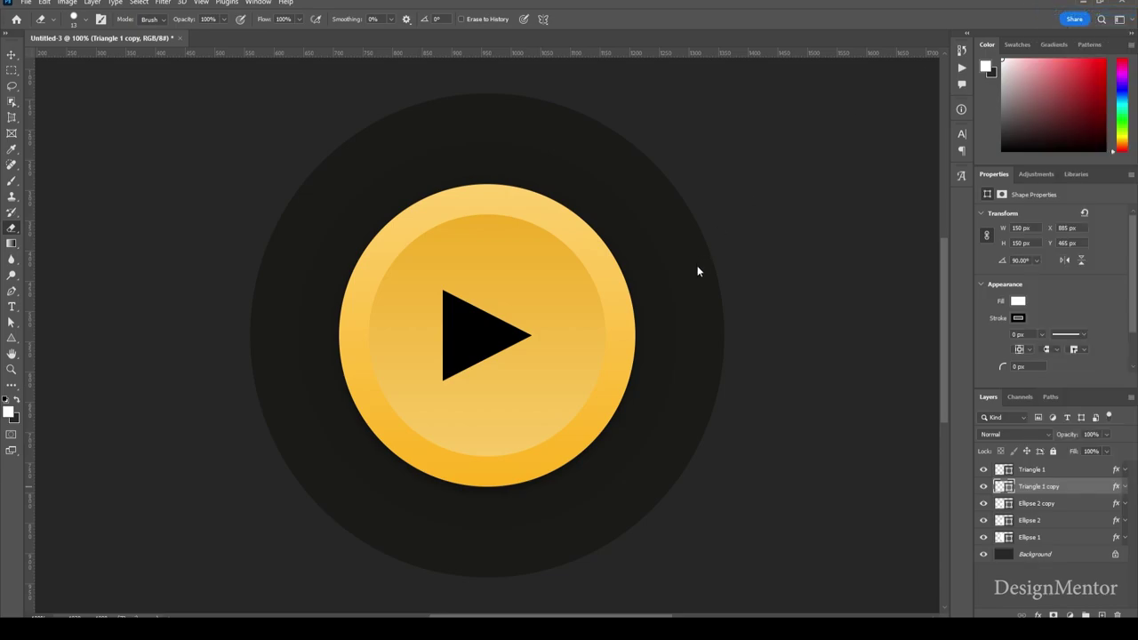
left_click(679, 457)
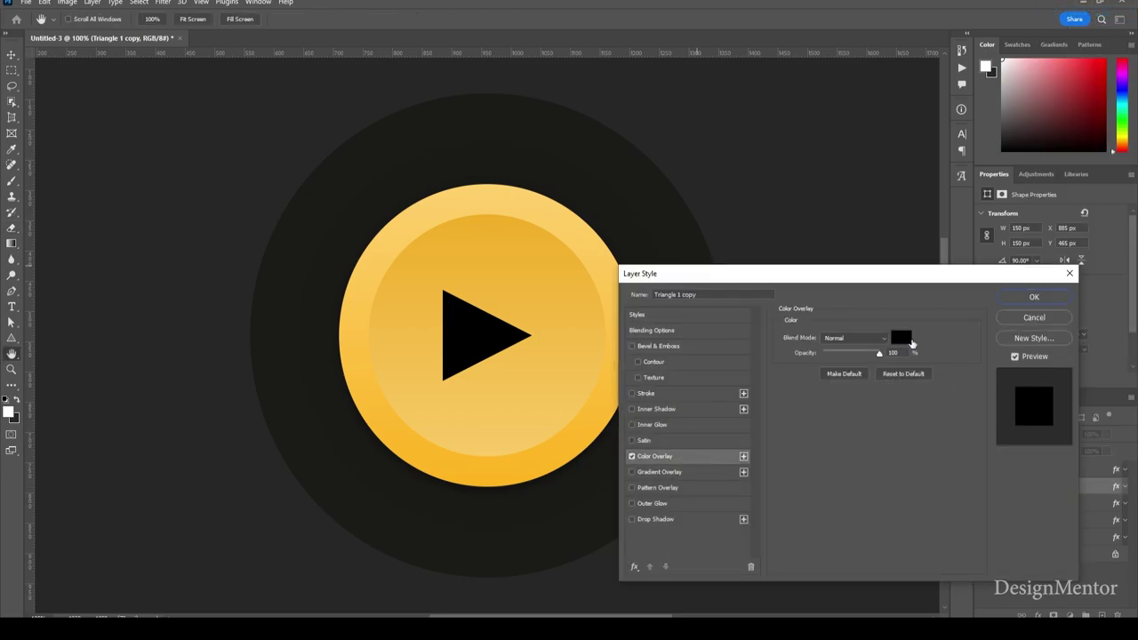
left_click(901, 337)
left_click(533, 234)
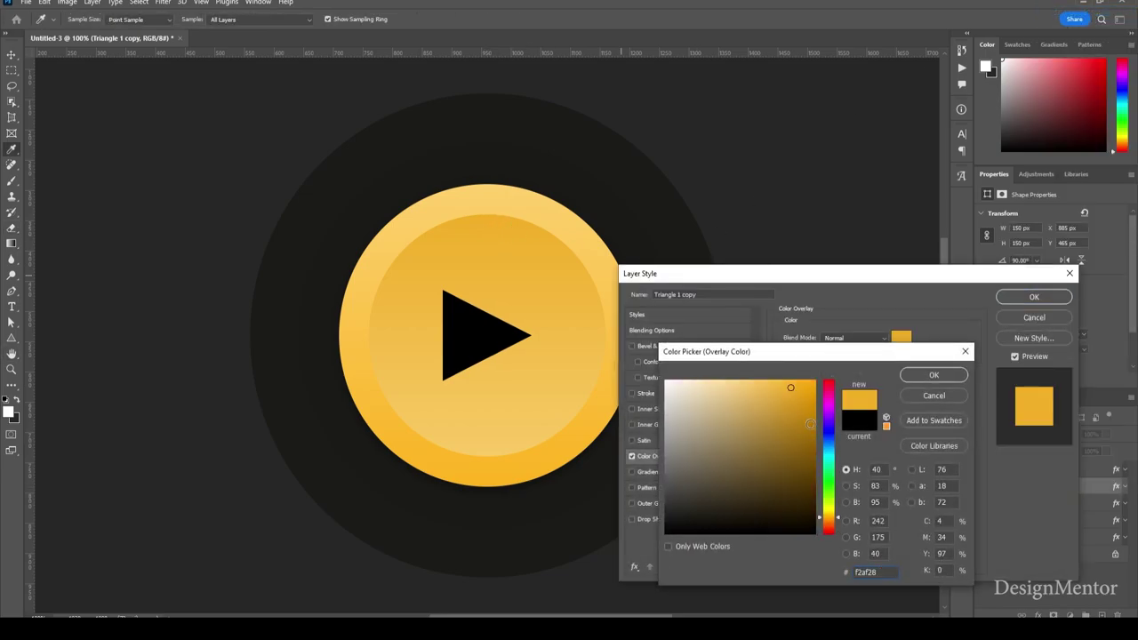
left_click(801, 395)
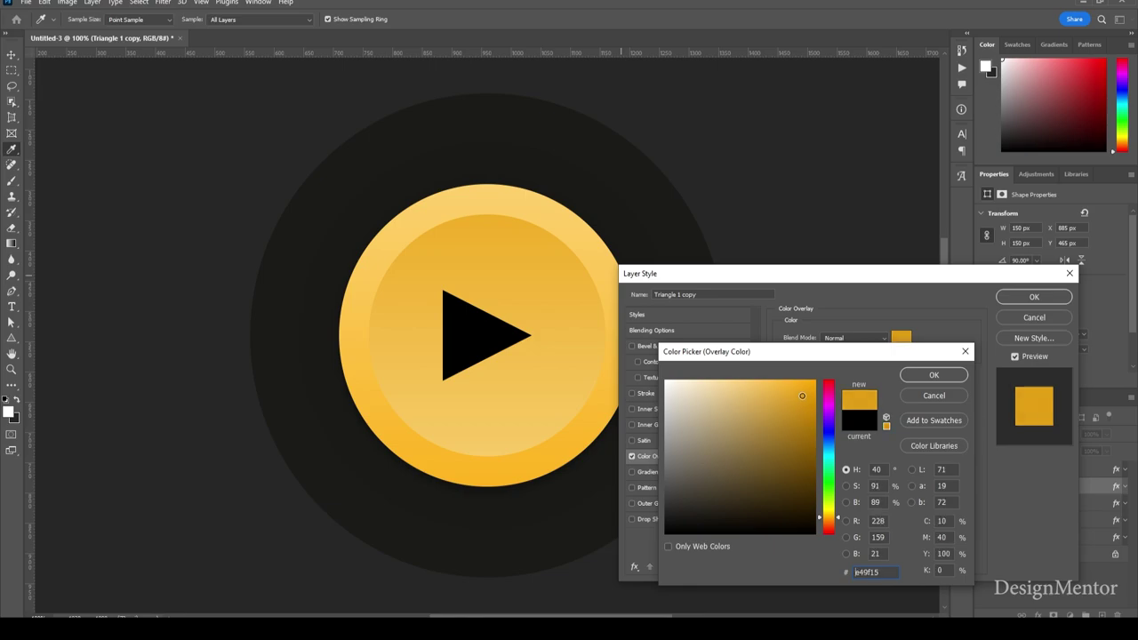
left_click(933, 375)
left_click(1031, 296)
Offset the orange triangle copy 10 px down and 10 px right
key("v")
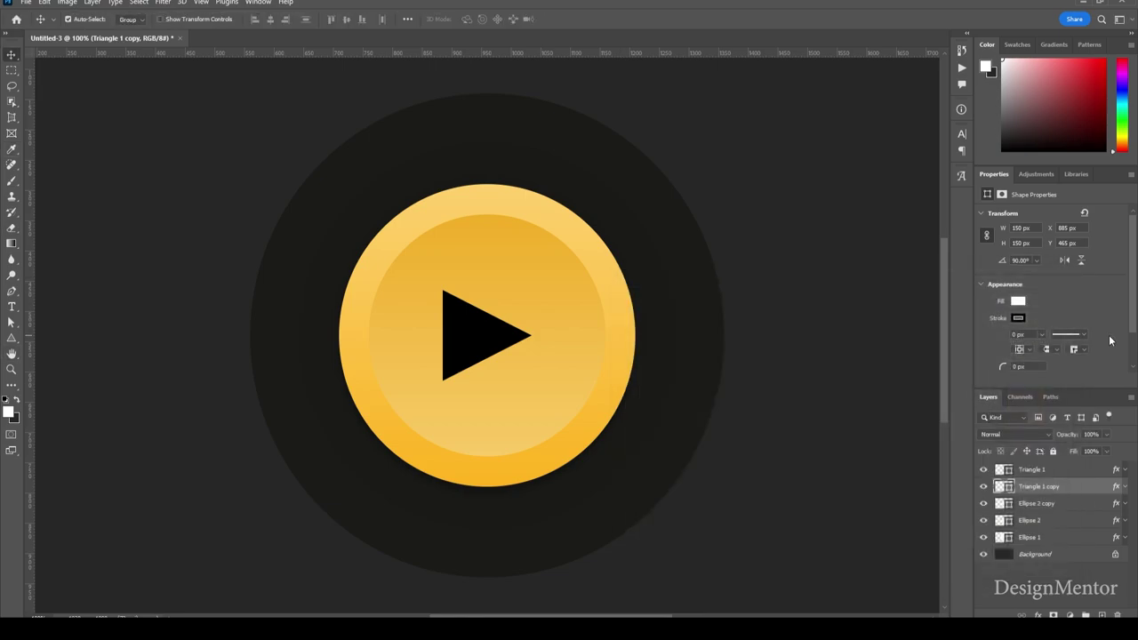
key("shift+Down")
key("shift+Right")
left_click(816, 159)
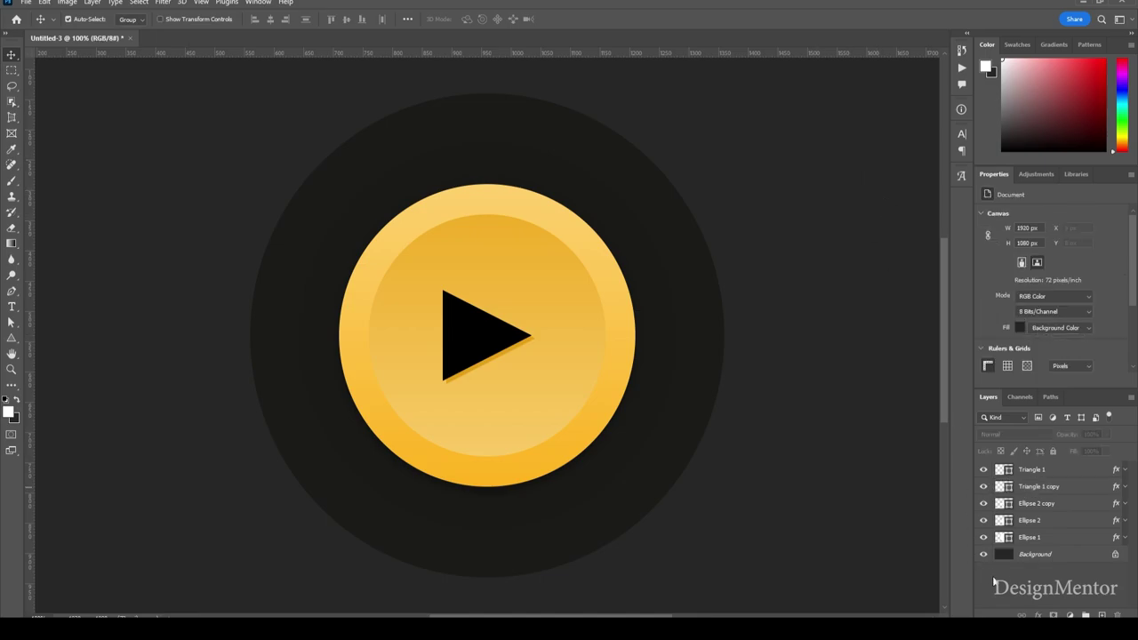
Add a Drop Shadow with 5 px distance to the Ellipse 1 outer circle
right_click(1035, 539)
left_click(1081, 64)
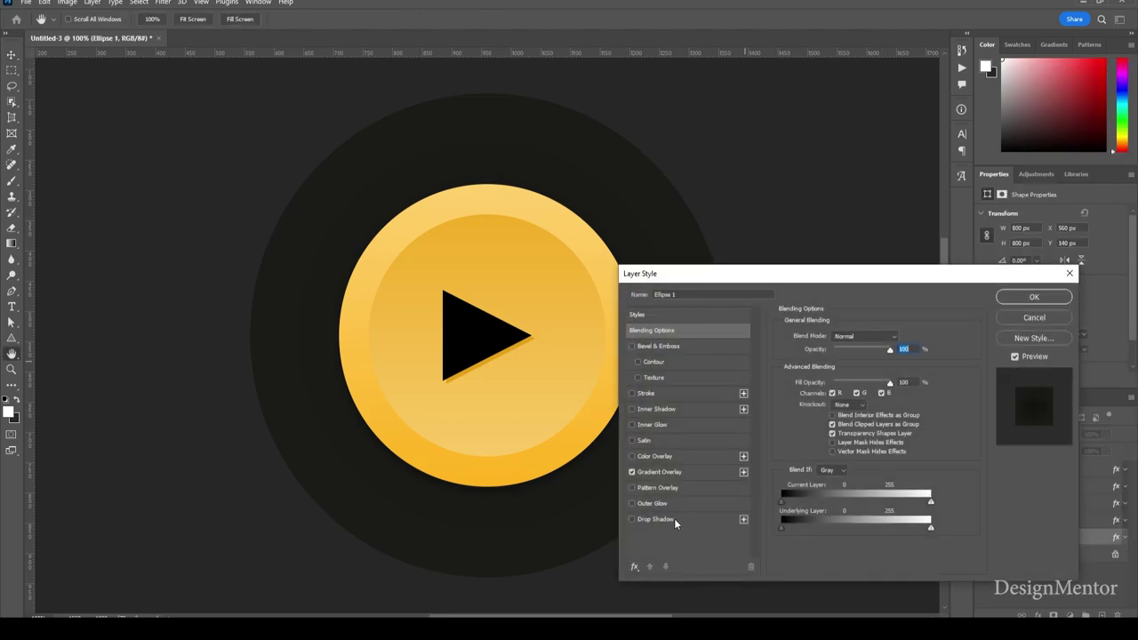
left_click(673, 520)
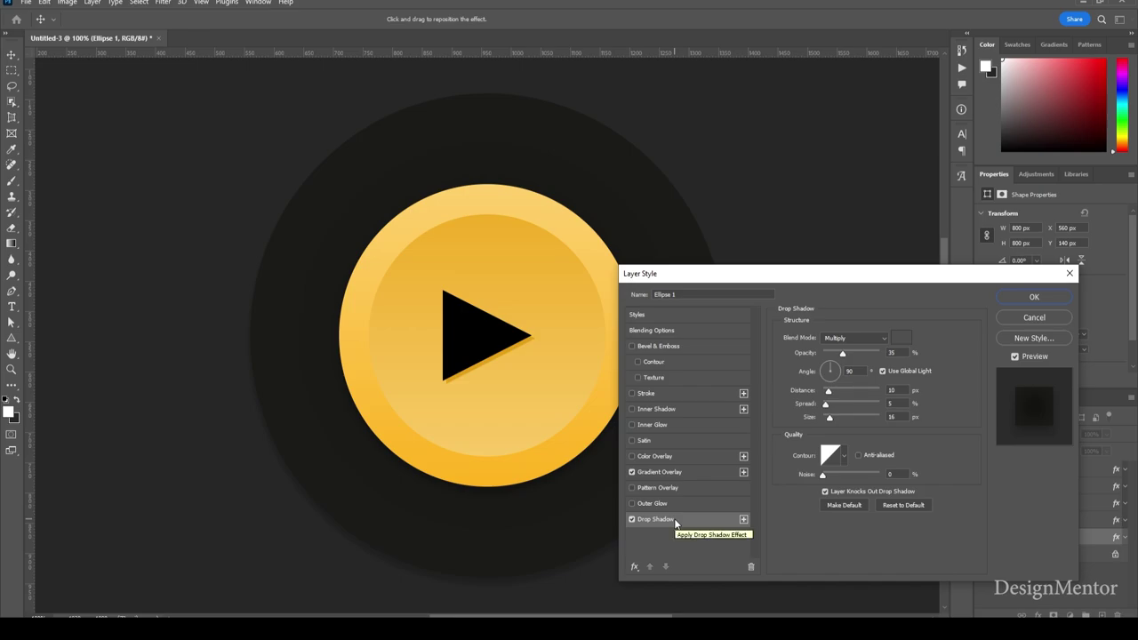
left_click(681, 471)
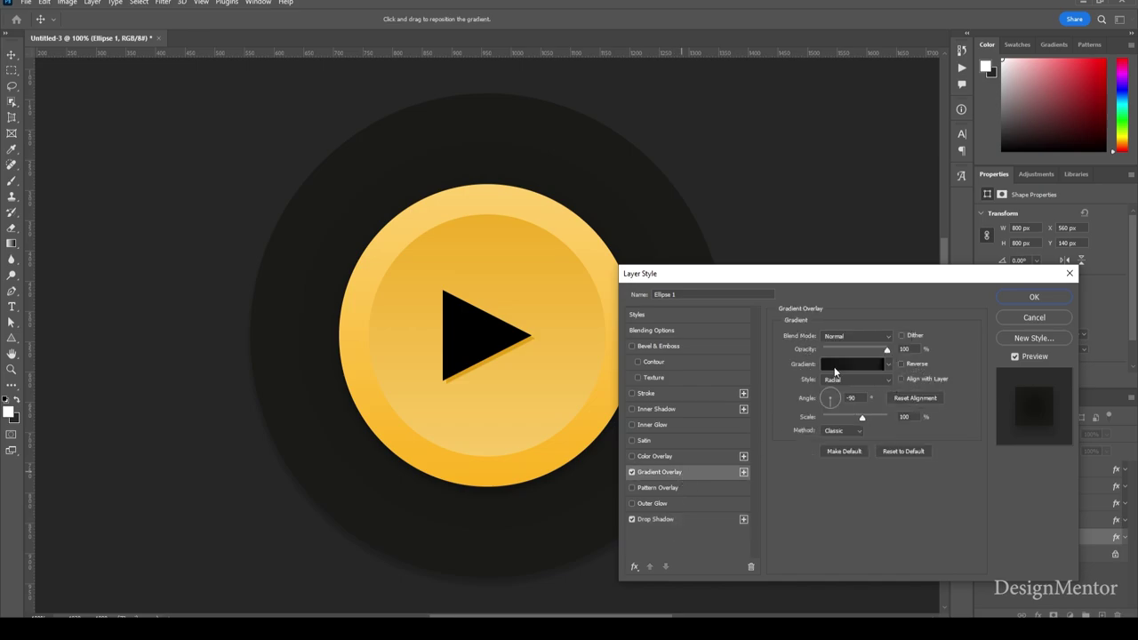
left_click(710, 520)
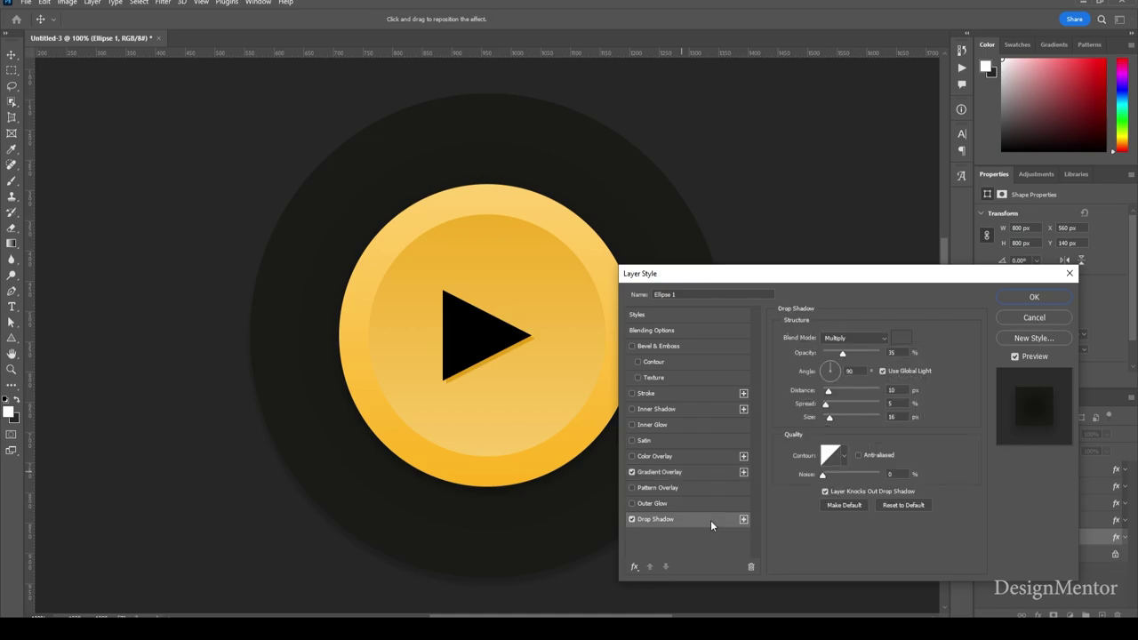
double_click(891, 392)
type("5")
Retune the circle's Gradient Overlay, setting the left stop to #1a1917 and shifting a stop
left_click(681, 473)
left_click(847, 362)
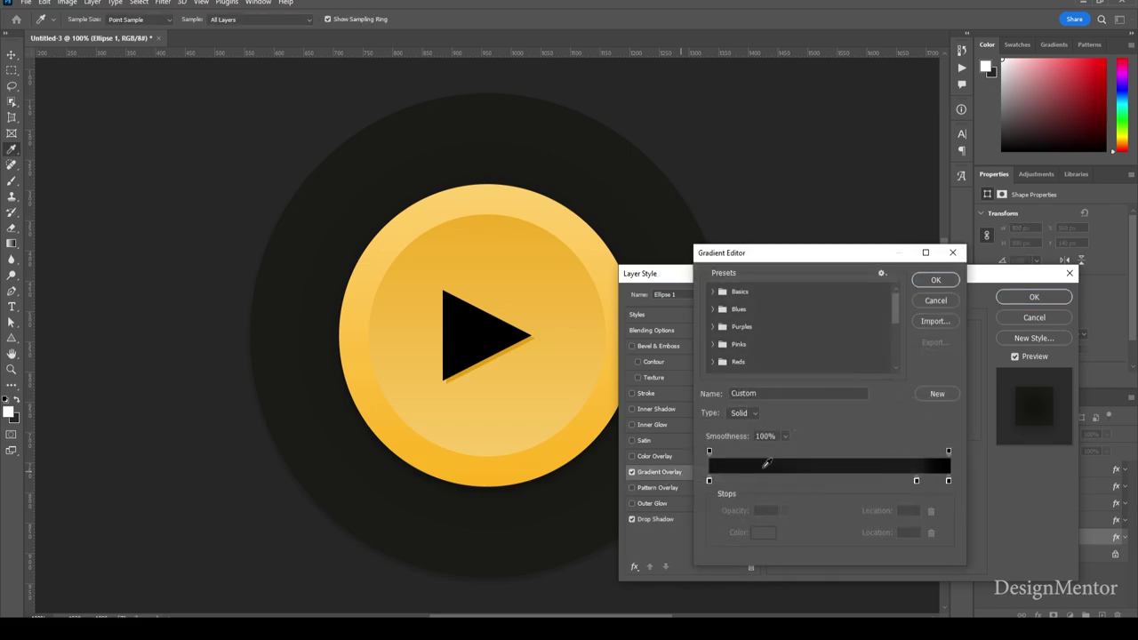
left_click(710, 482)
left_click(760, 532)
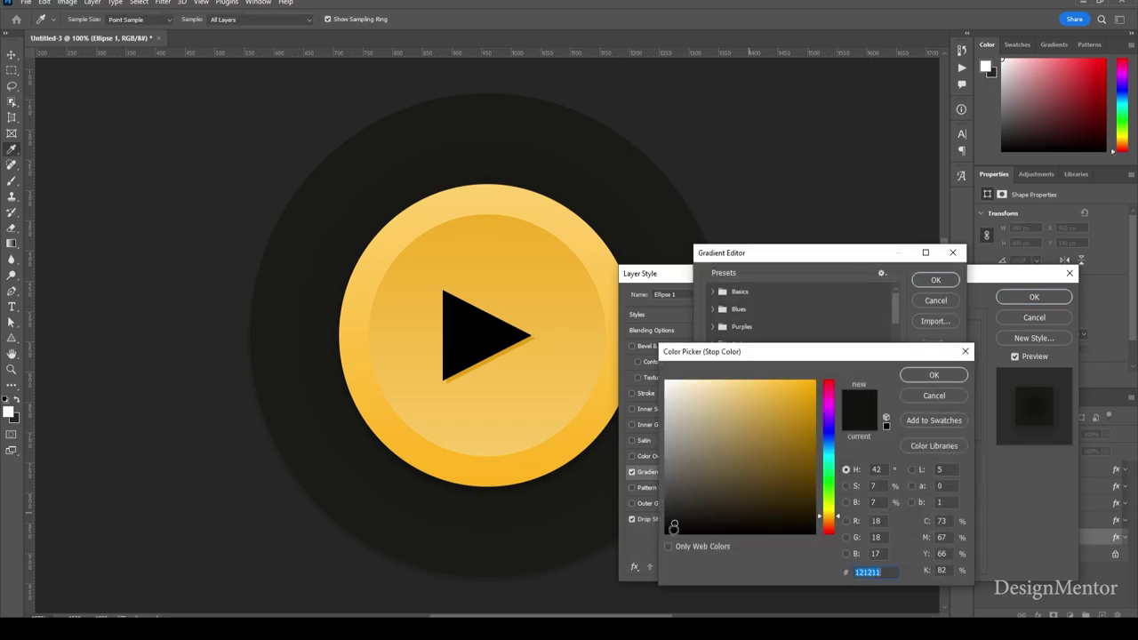
left_click_drag(673, 529, 680, 519)
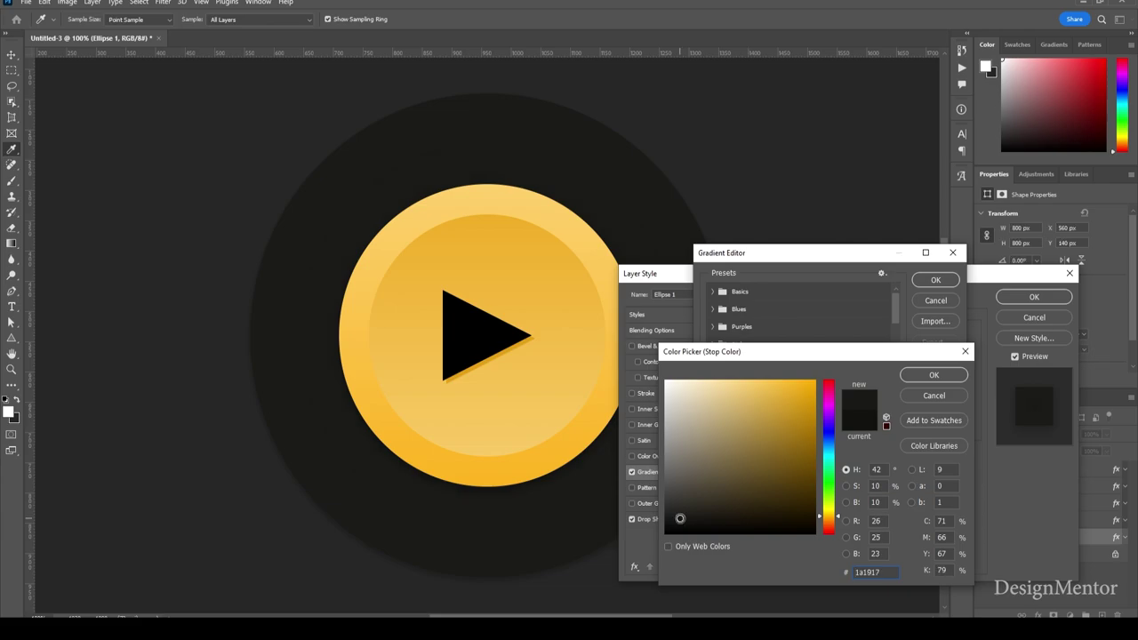
left_click(933, 374)
left_click_drag(916, 481, 901, 480)
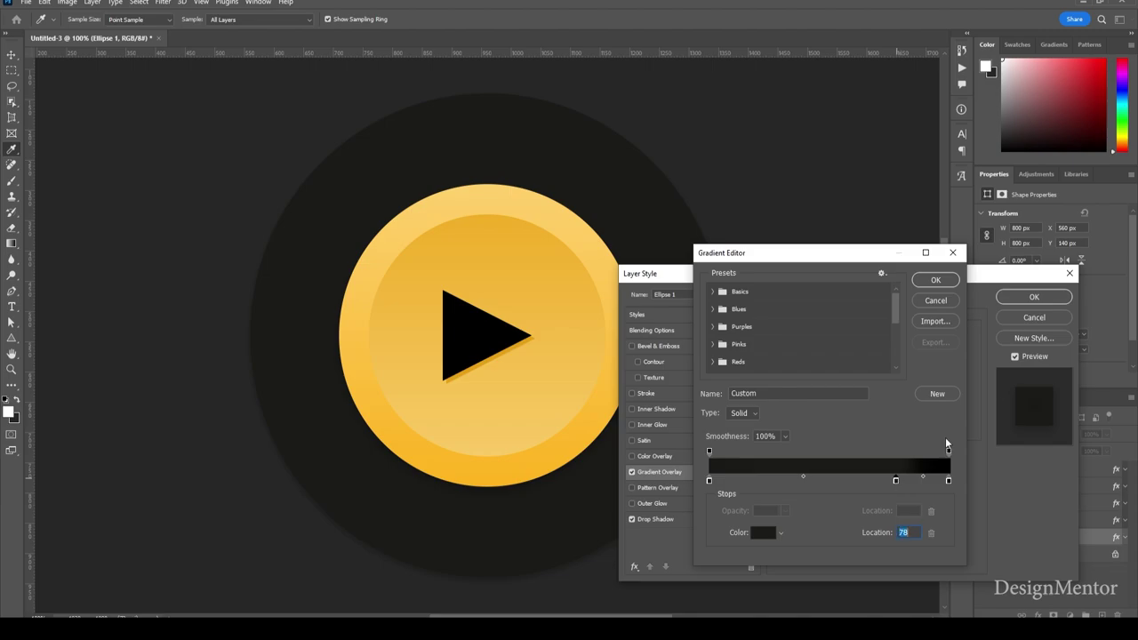
left_click(935, 280)
left_click(1031, 297)
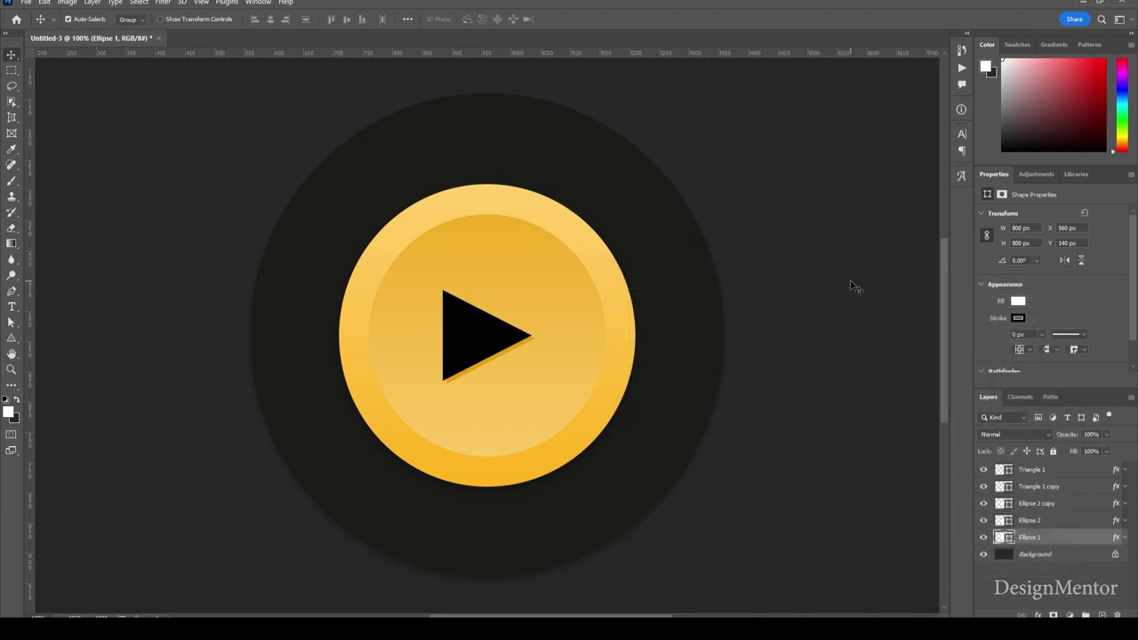
left_click(1102, 573)
Scale both triangle layers down together to about 112 × 121 px around their centre
left_click(1055, 556)
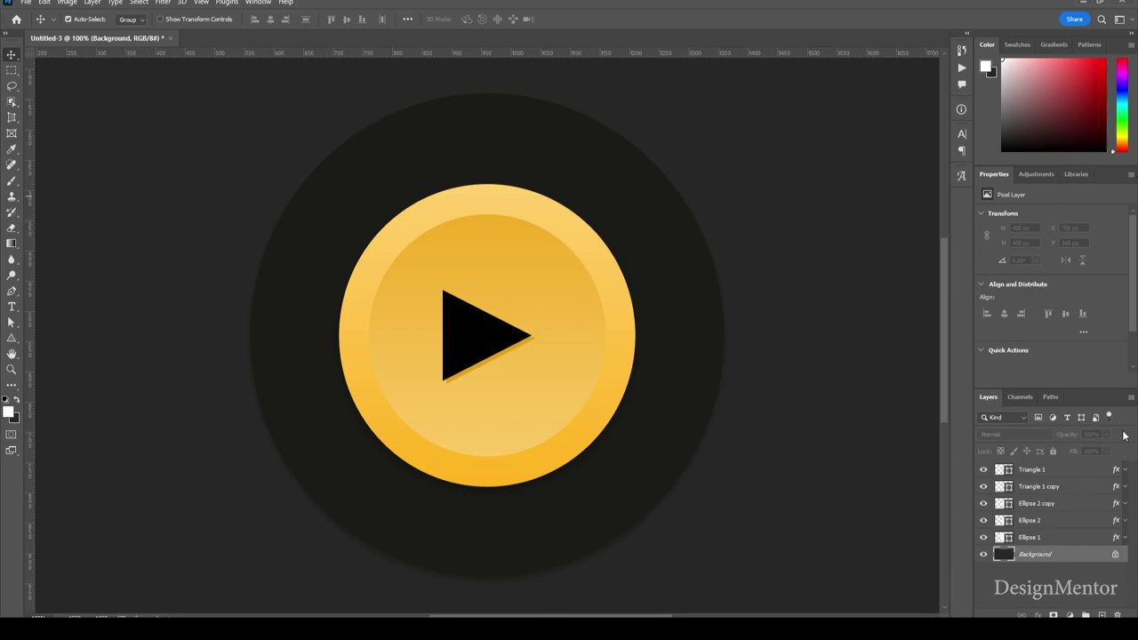
left_click(1060, 473)
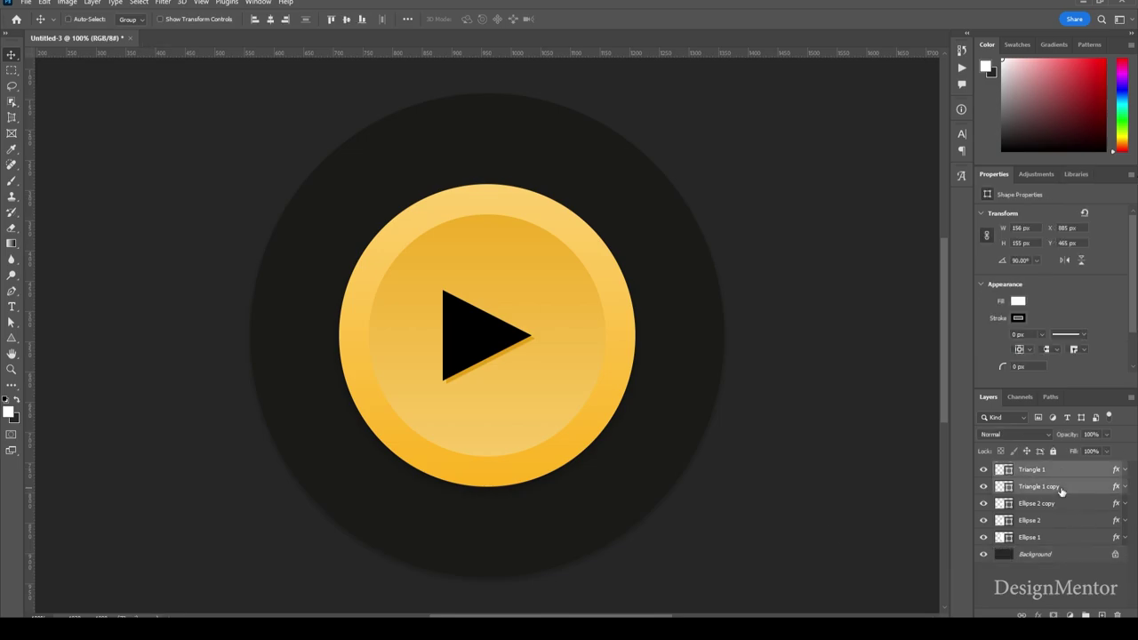
key("ctrl+t")
left_click_drag(534, 384, 522, 372)
left_click(586, 20)
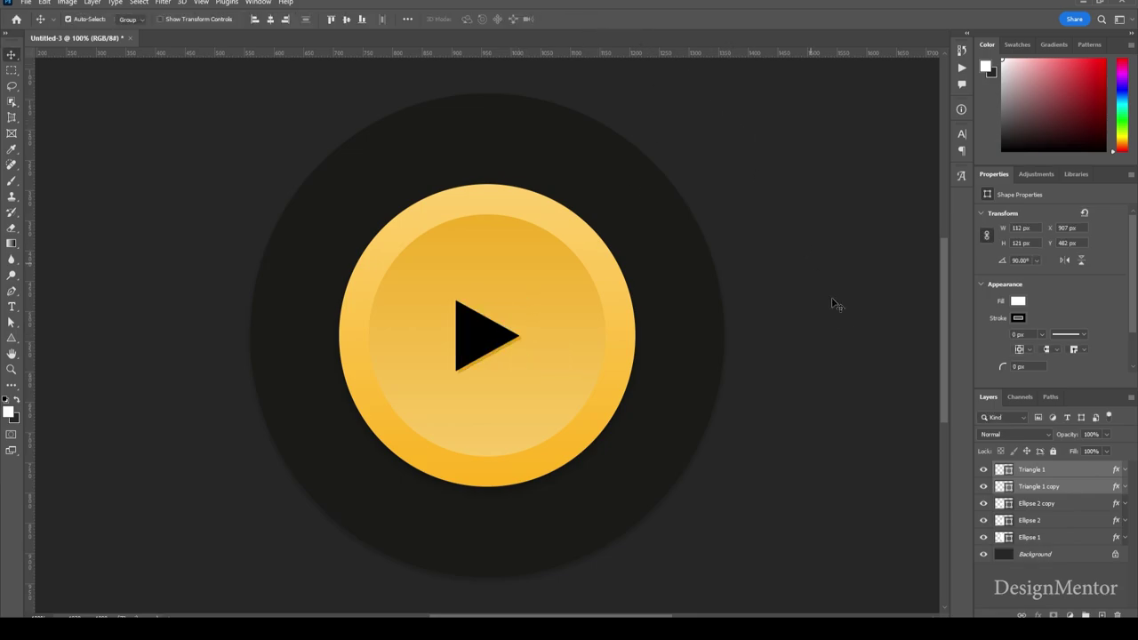